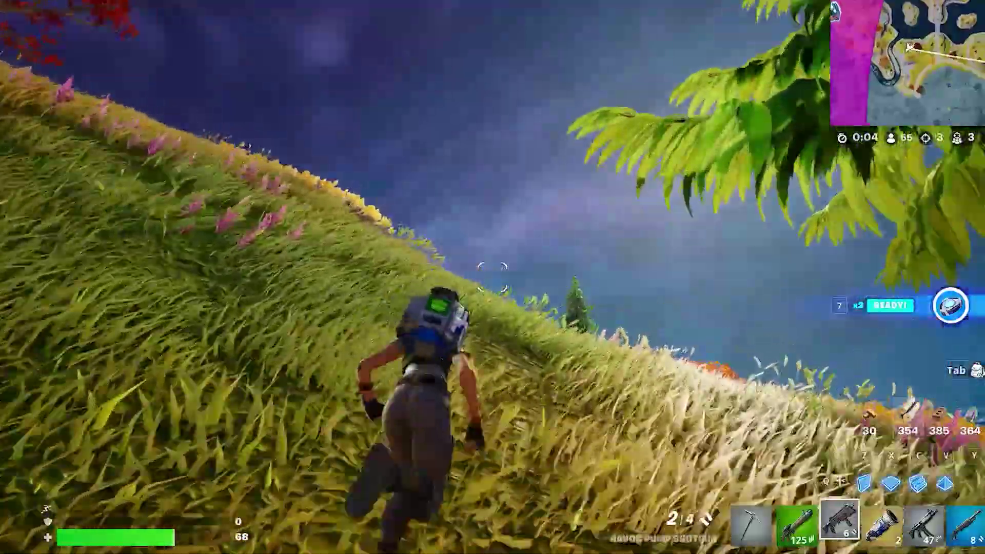
key(w)
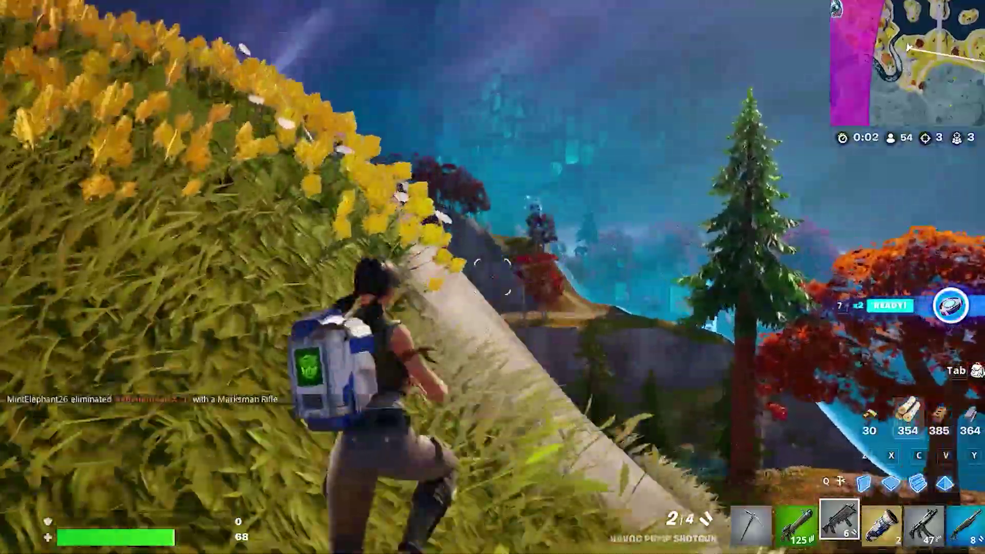
key(w)
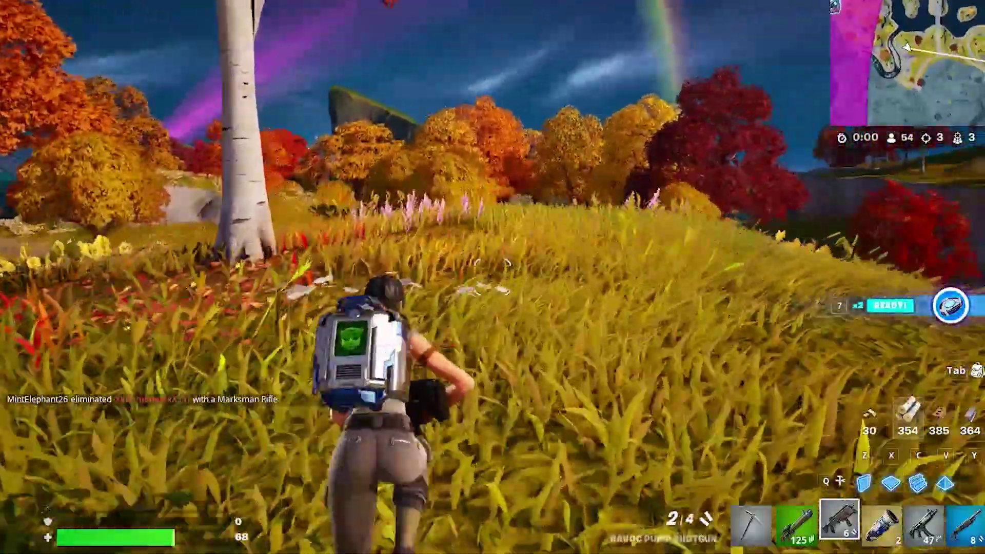
key(w)
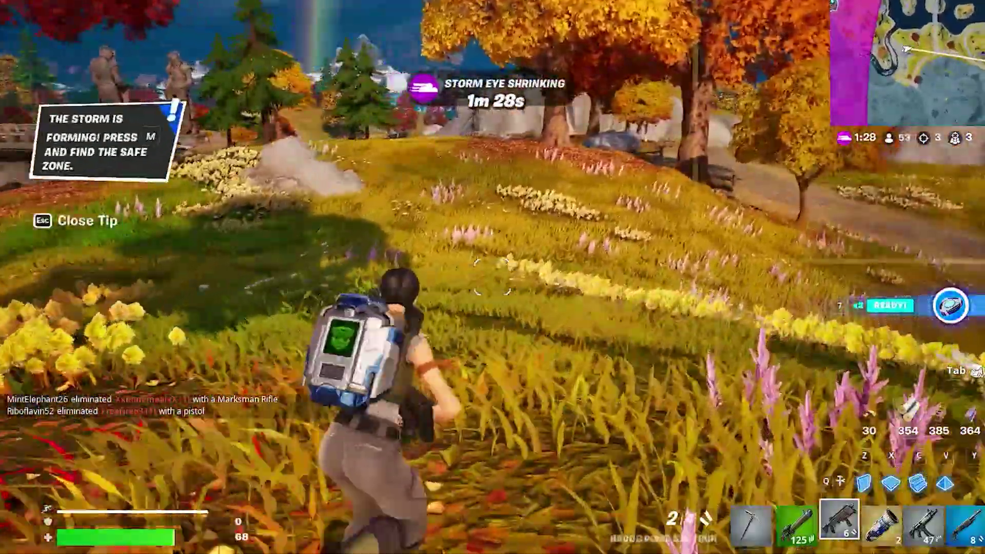
key(w)
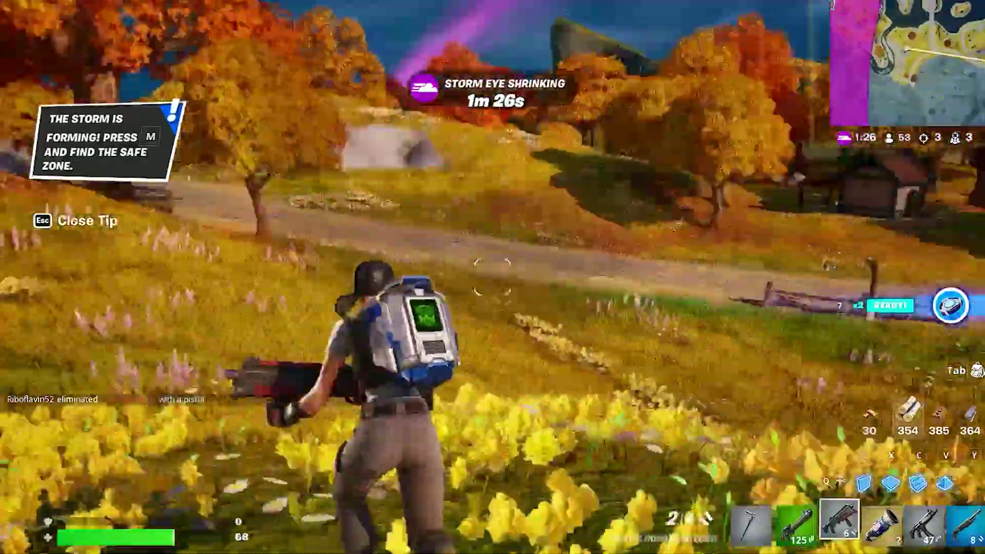
key(w)
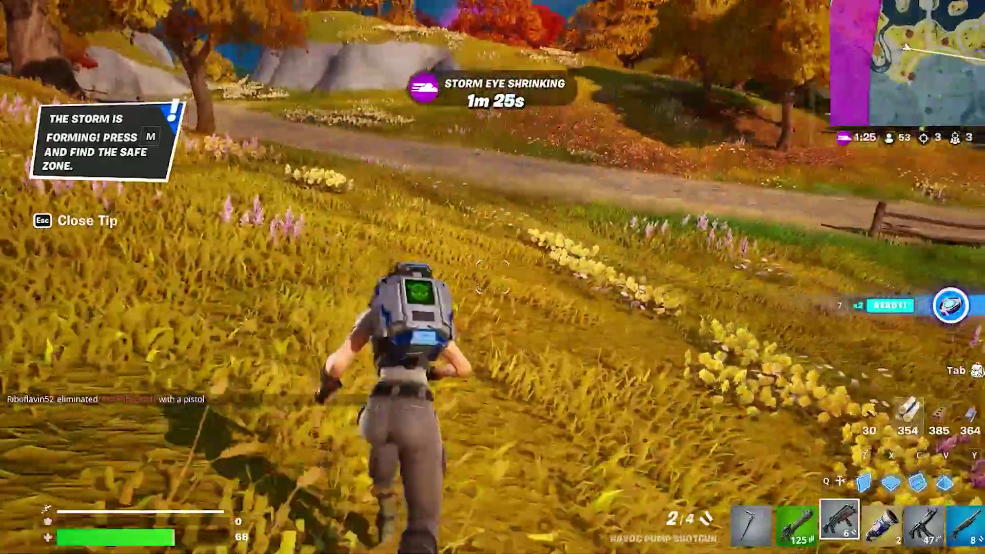
key(w)
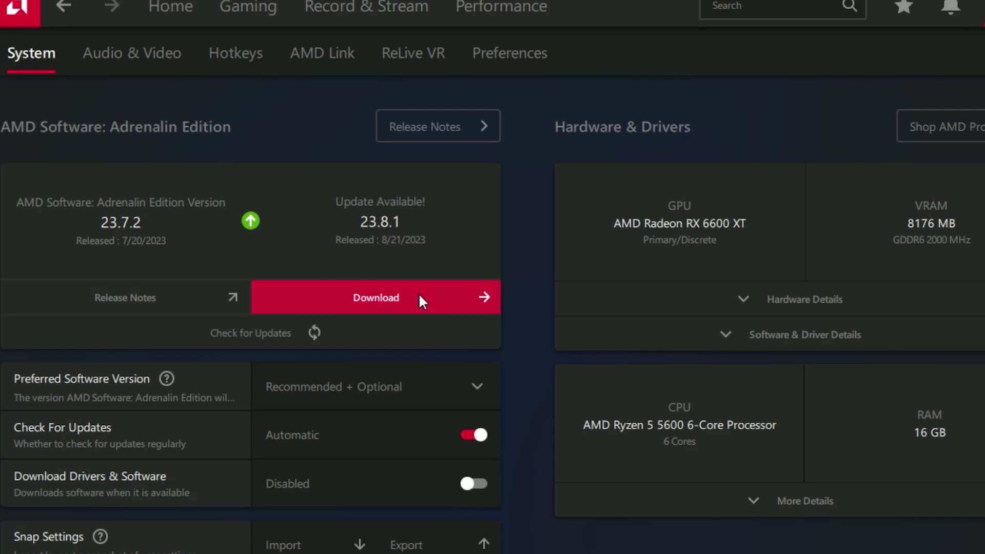
- Download the Adrenalin Edition 23.8.1 update and open the system settings to check the installed version
click(388, 296)
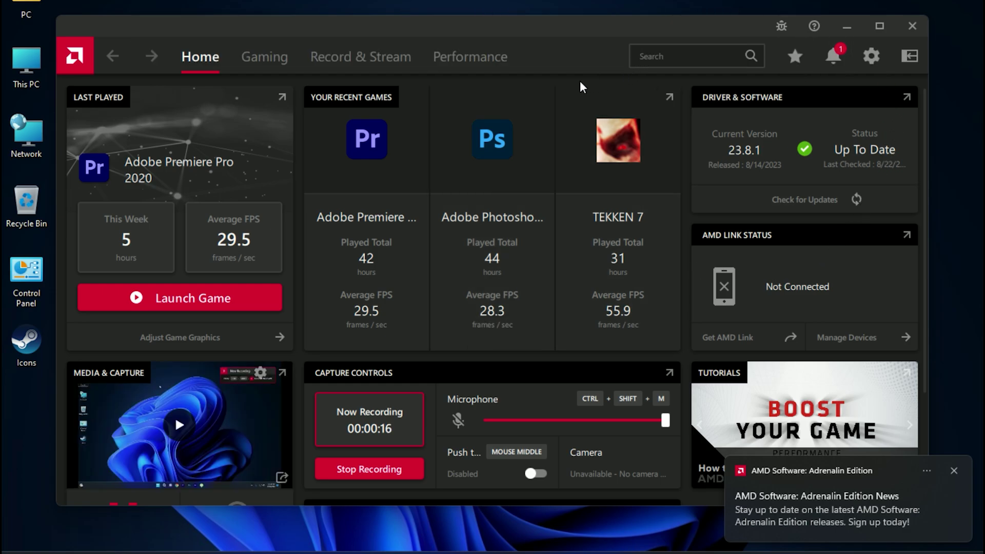
click(876, 59)
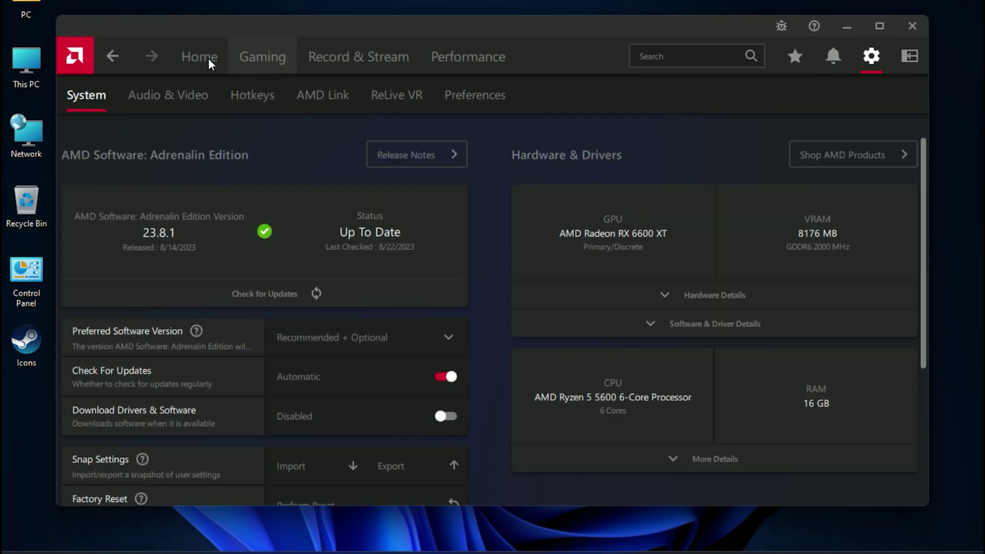
- Open the global graphics settings for gaming and look through the graphics options
click(193, 61)
click(253, 58)
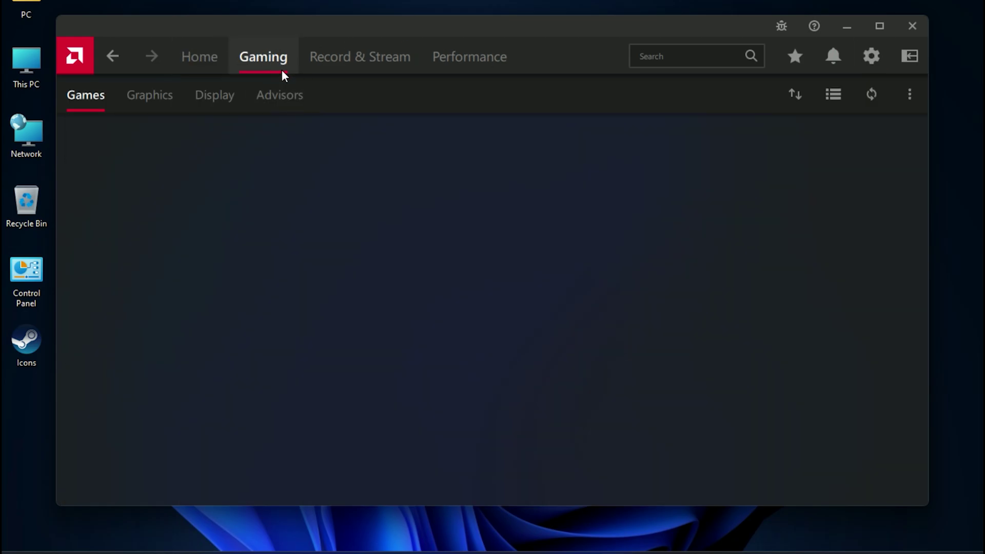
click(128, 109)
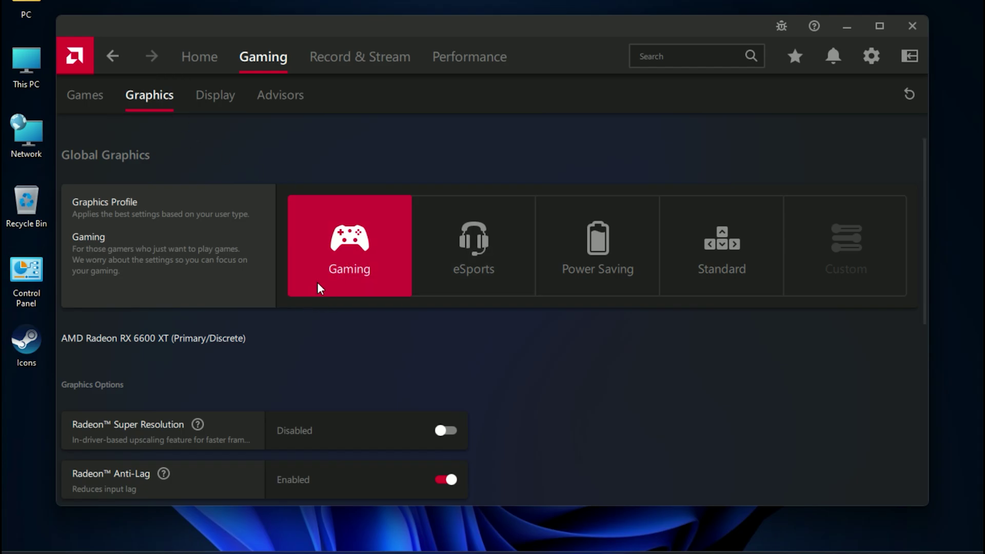
scroll(402, 294, down, 6)
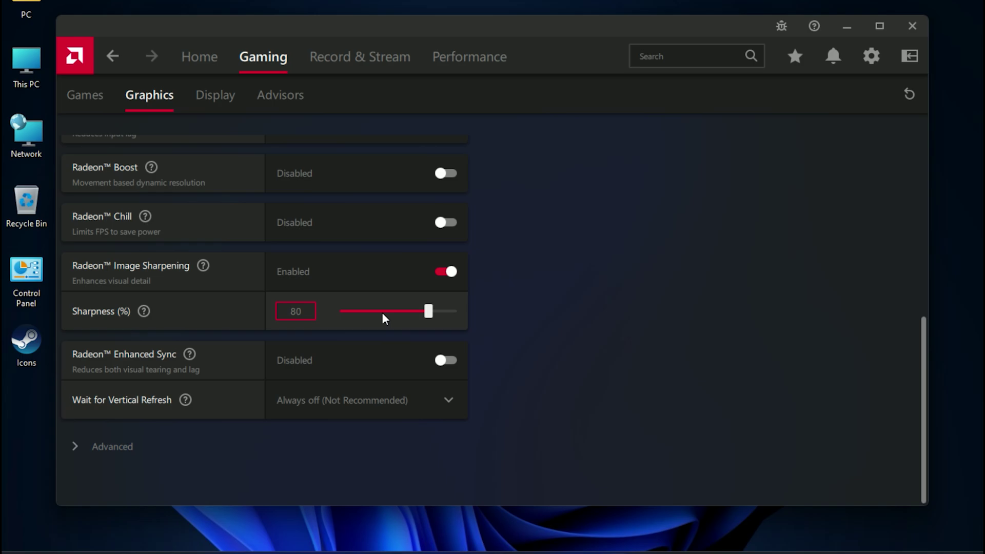
- Switch Radeon Image Sharpening off and back on
scroll(548, 371, up, 2)
click(444, 370)
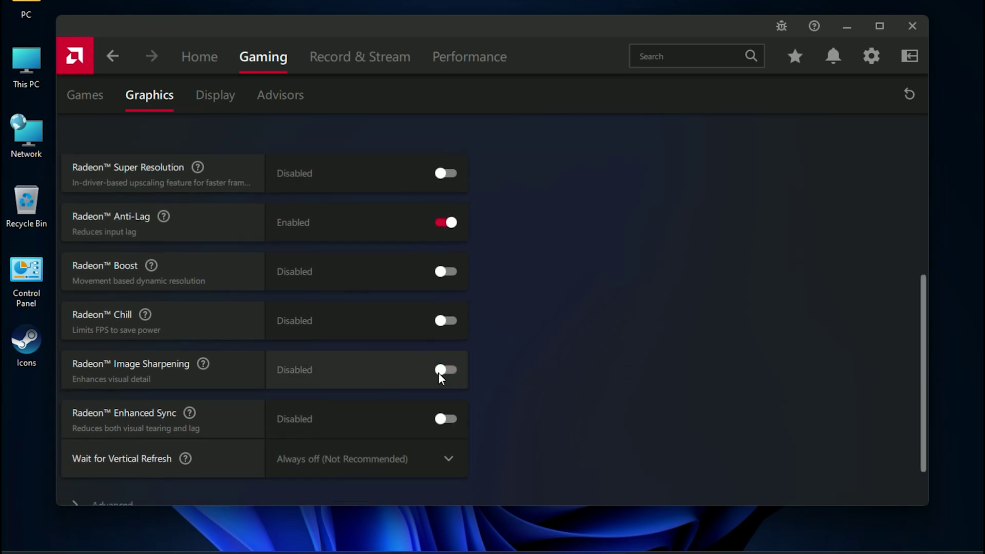
click(441, 371)
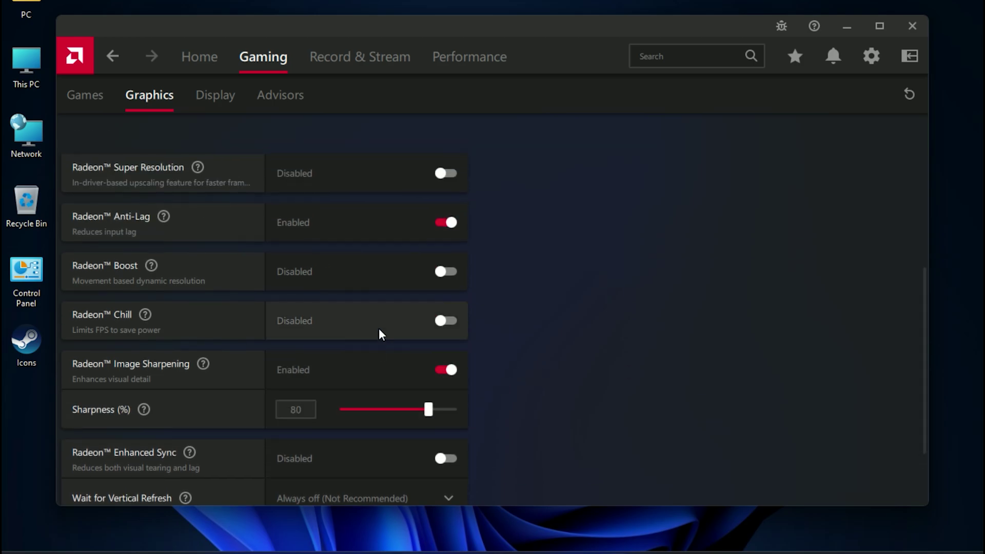
- Expand the advanced graphics options below the vertical refresh setting and look through them
drag(571, 35, 594, 17)
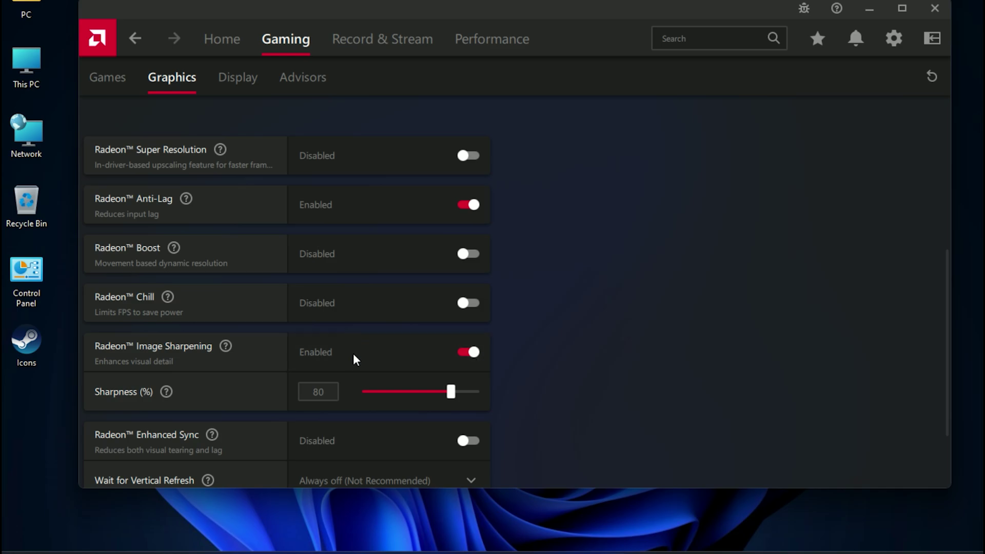
scroll(367, 358, down, 3)
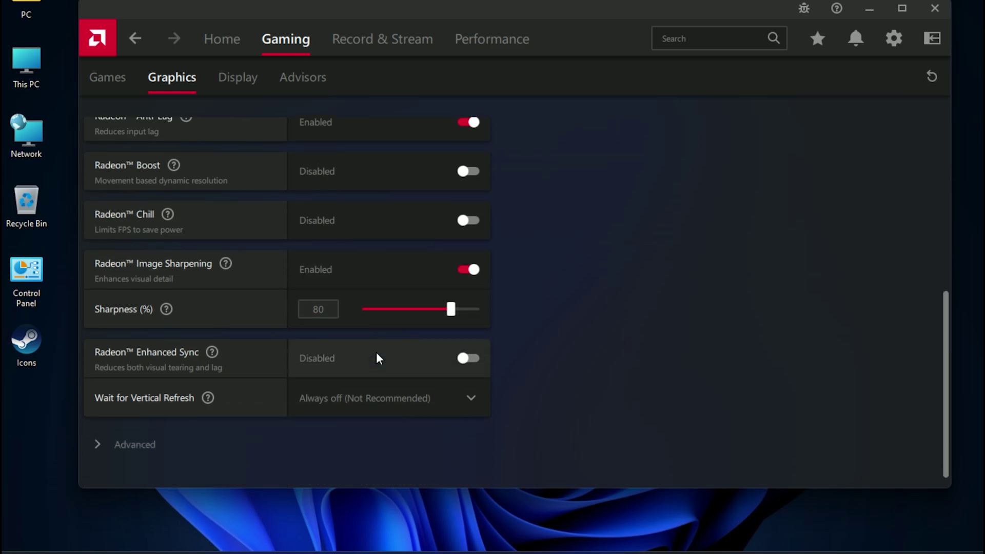
click(451, 379)
click(520, 380)
click(137, 433)
scroll(441, 380, down, 5)
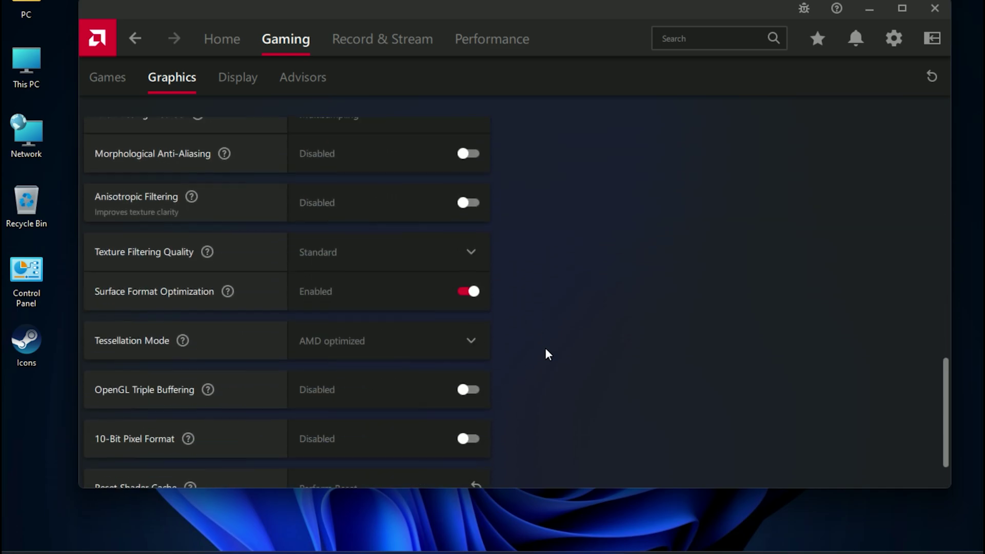
- Set Anti-Aliasing to Use application settings and the Anti-Aliasing Method to Multisampling
scroll(546, 353, up, 5)
click(469, 280)
click(356, 322)
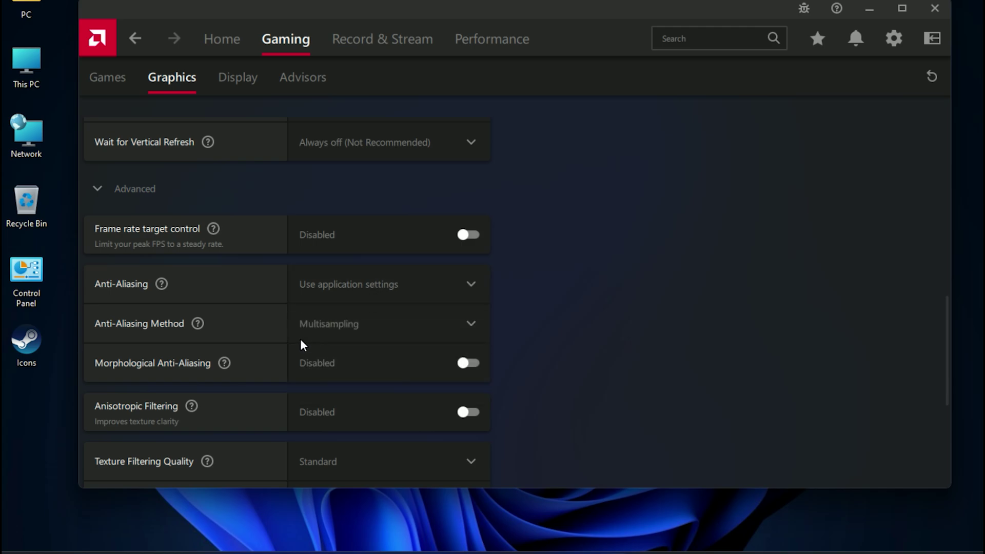
click(303, 340)
click(398, 355)
- Set Texture Filtering Quality to Performance
scroll(520, 344, down, 2)
click(353, 412)
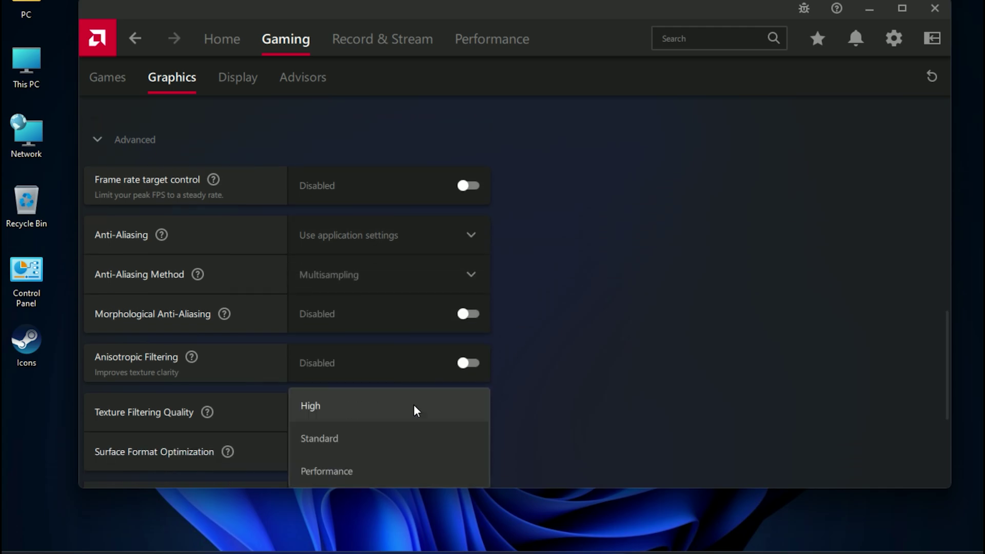
click(370, 470)
- Set Tessellation Mode to Override application settings and check the Maximum Tessellation Level choices
scroll(374, 387, down, 5)
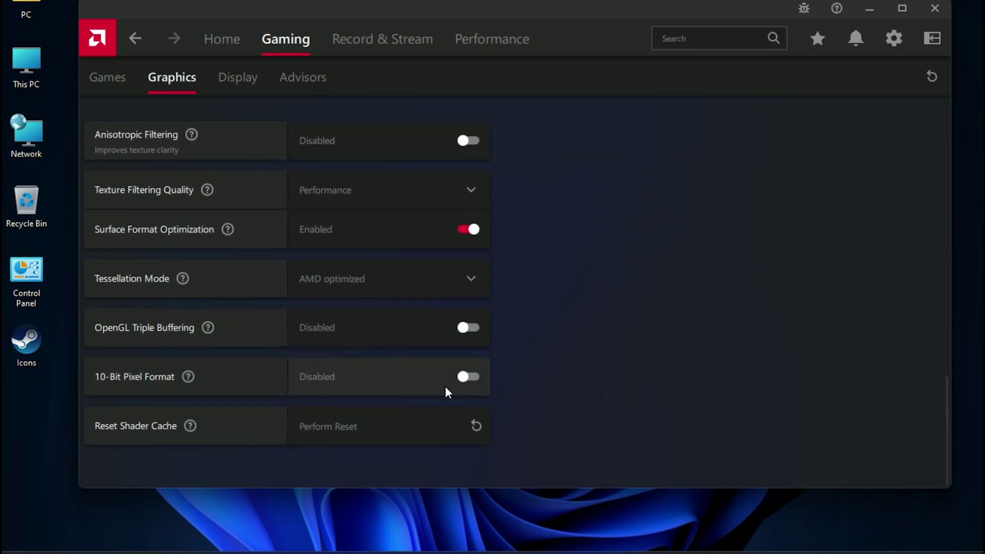
click(441, 278)
click(329, 391)
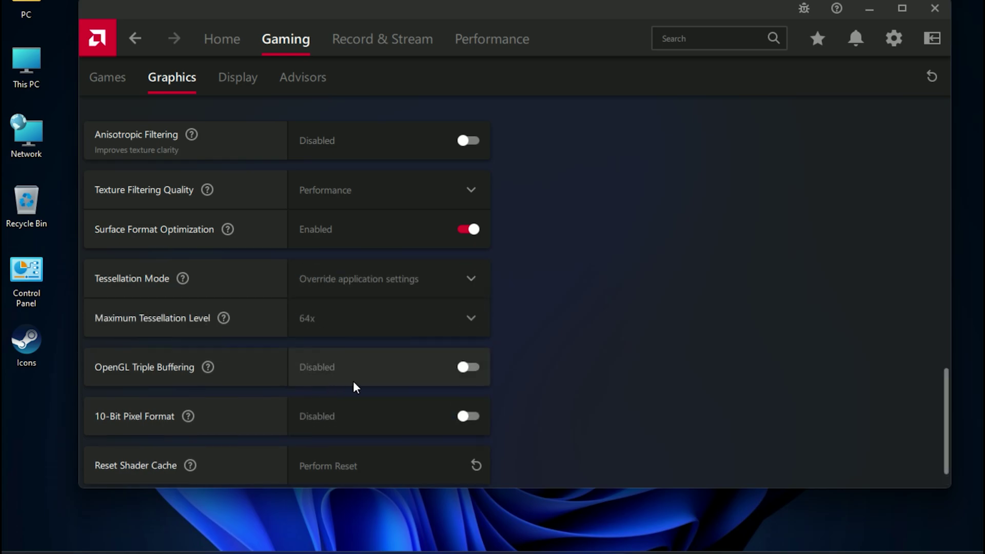
click(395, 314)
click(513, 328)
- Open the global display settings and set the GPU Scaling Mode to Full panel
click(237, 82)
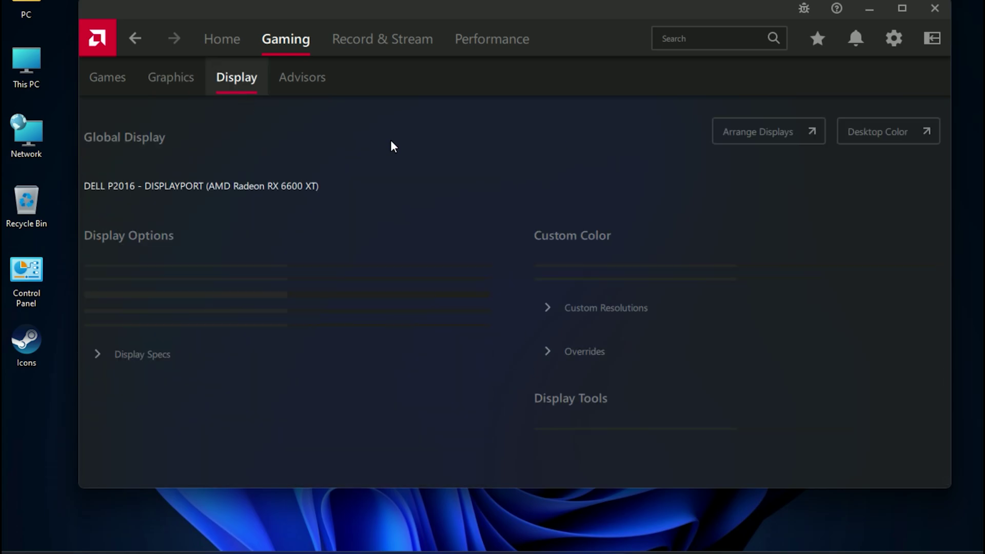
scroll(402, 292, down, 3)
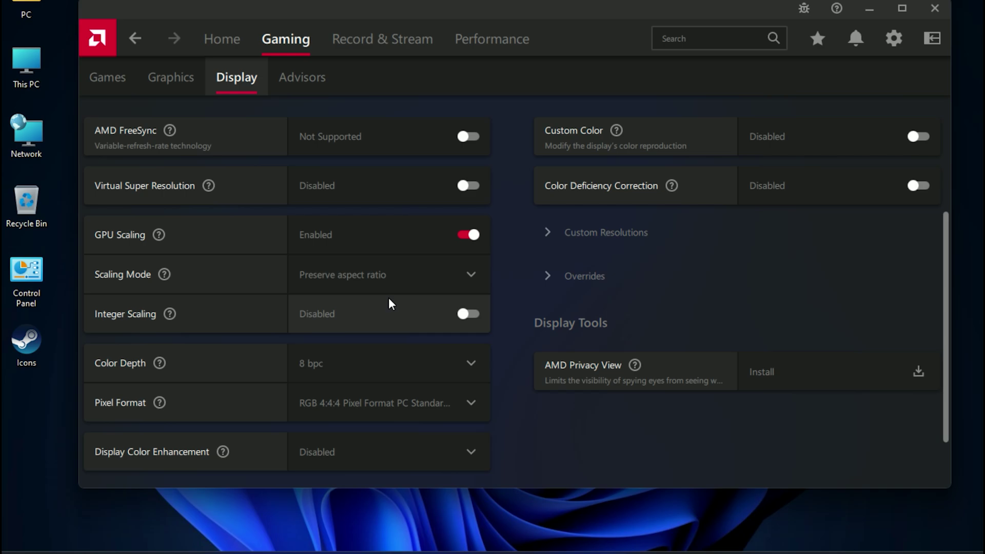
click(364, 271)
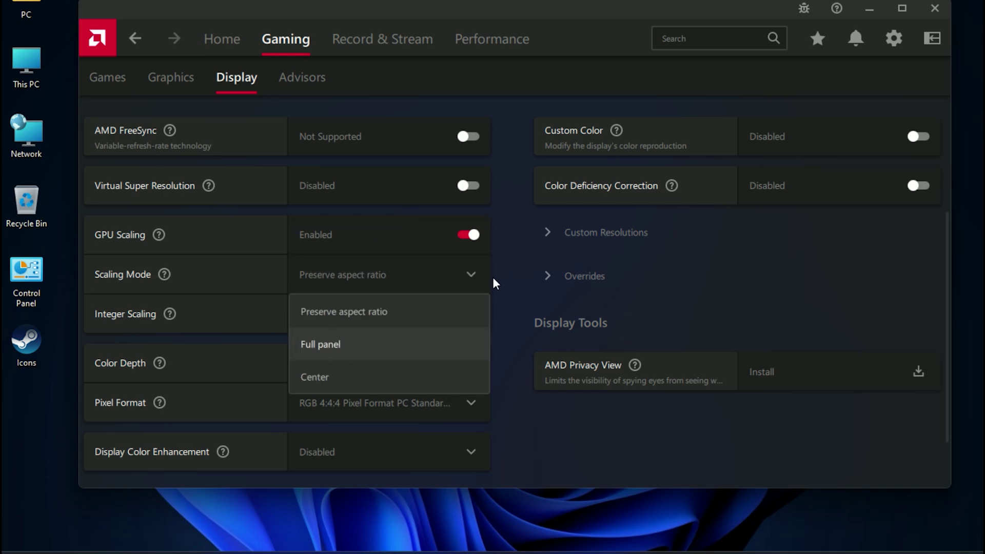
click(344, 344)
- Set the display's Pixel Format to the RGB 4:4:4 PC Standard option
scroll(396, 273, down, 1)
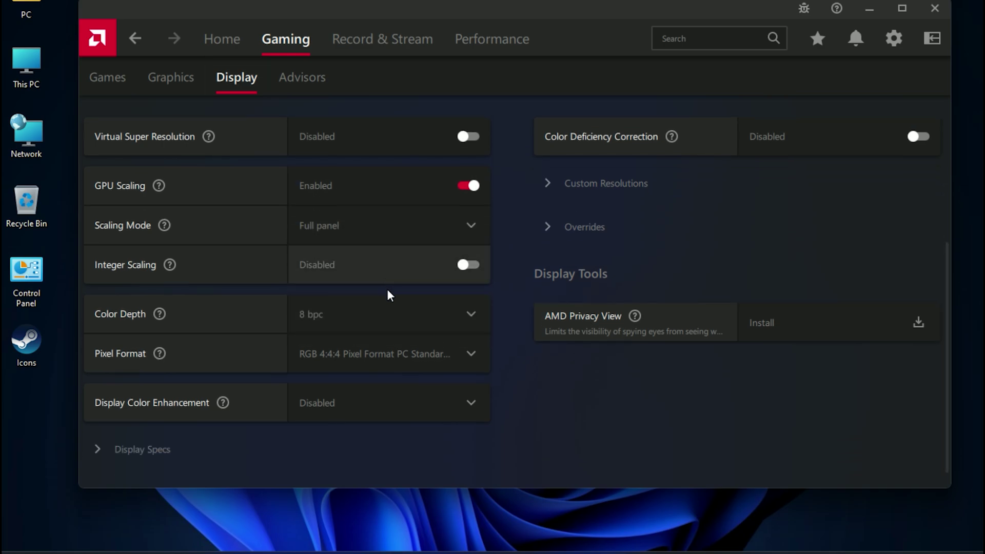
scroll(389, 295, down, 1)
click(398, 336)
click(354, 369)
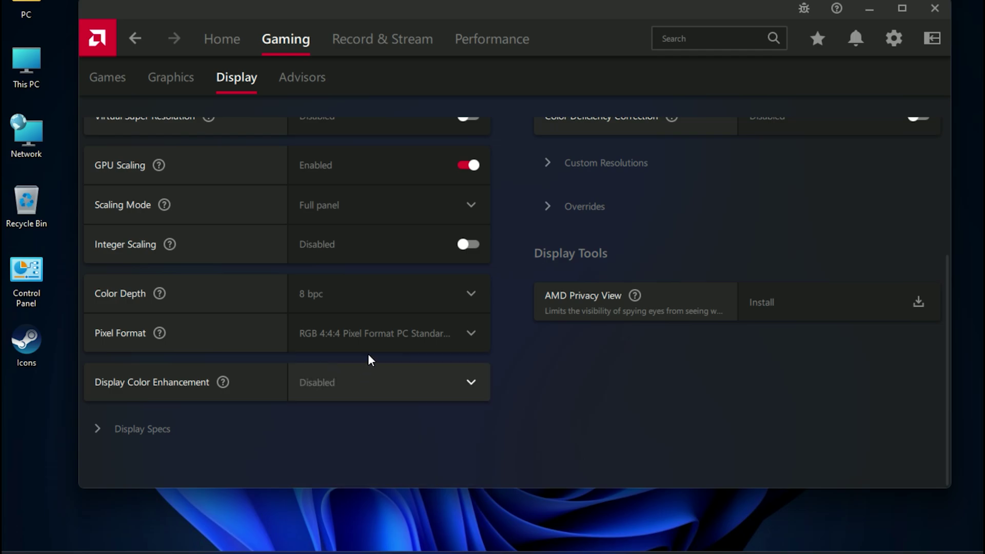
- Enable Custom Color for the display and set Saturation to 120
scroll(638, 143, up, 5)
click(916, 282)
scroll(667, 322, down, 2)
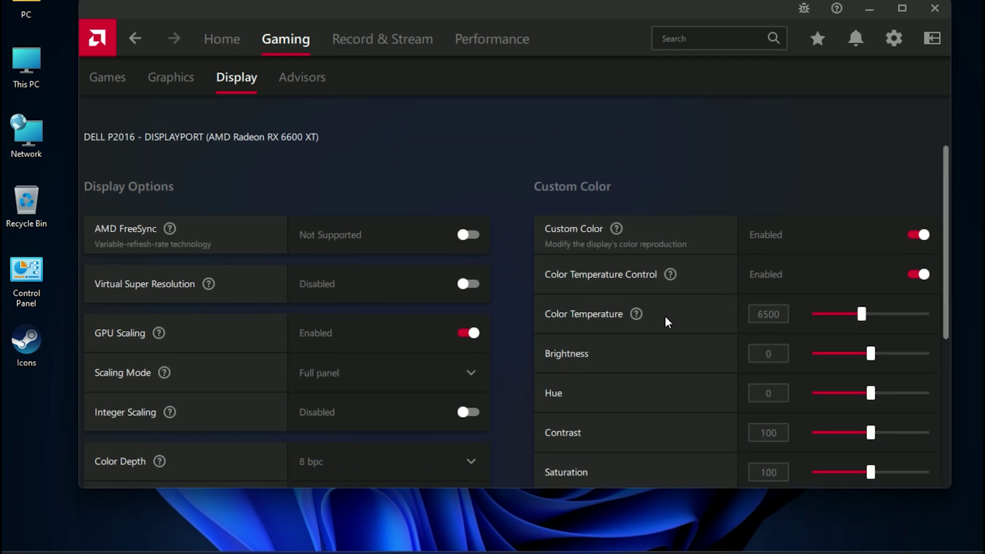
scroll(667, 322, down, 3)
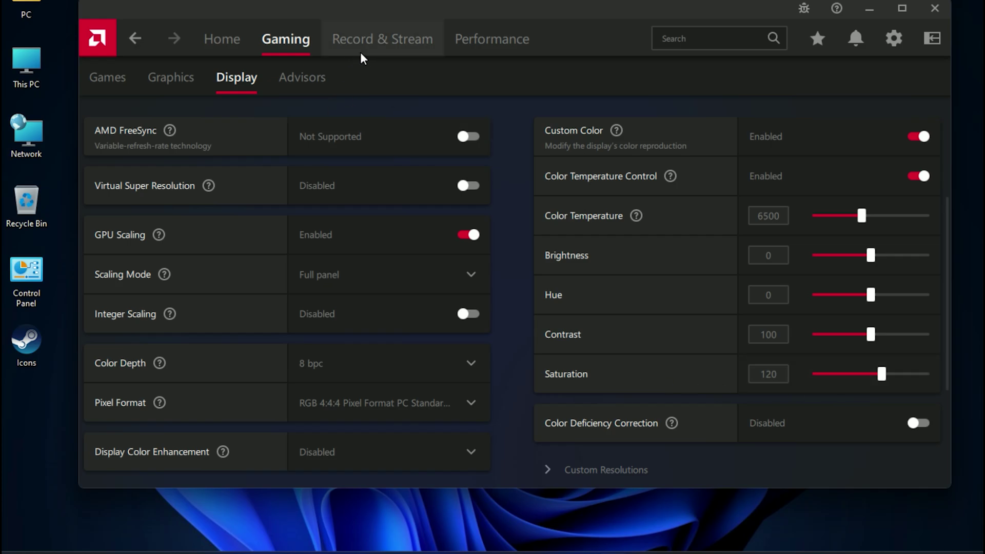
- Open the Record & Stream settings and set the Recording Profile to High
click(374, 39)
click(404, 87)
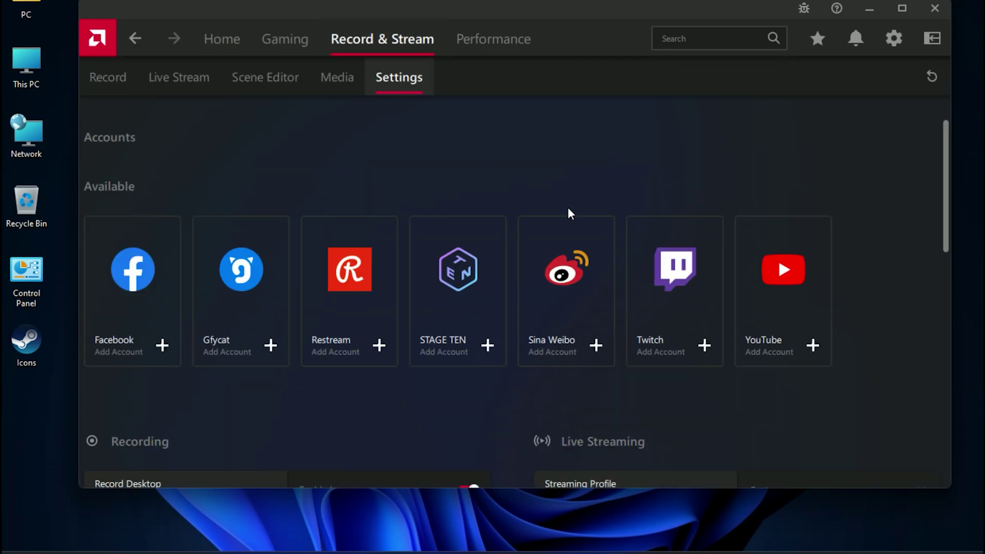
scroll(359, 398, down, 6)
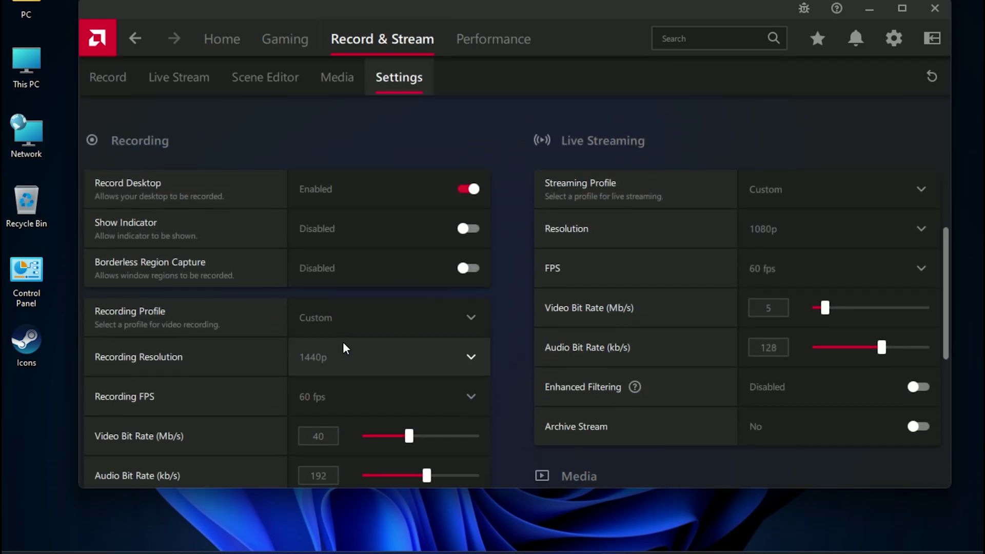
click(354, 319)
click(315, 419)
scroll(493, 374, down, 1)
scroll(491, 375, down, 1)
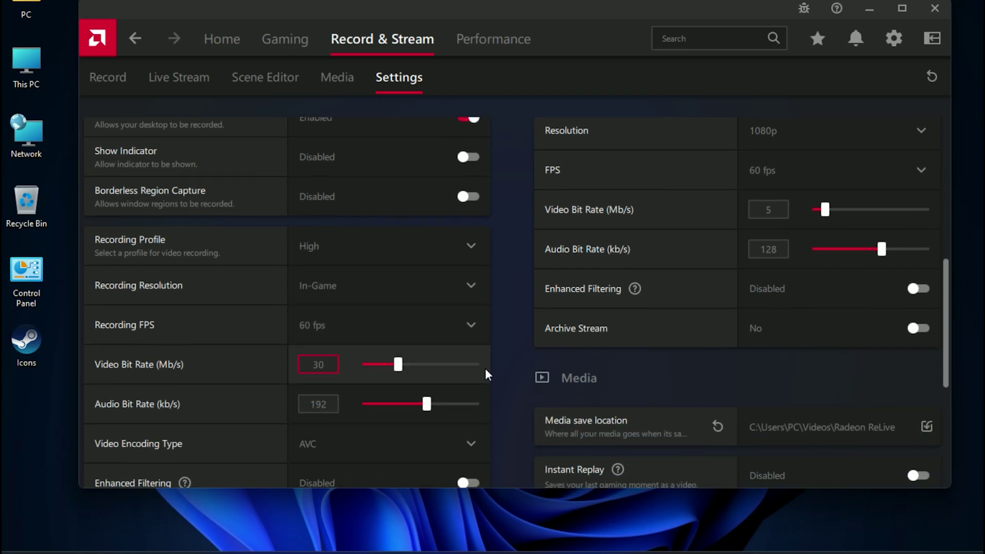
- Enable Instant Replay in the media settings
scroll(509, 365, down, 2)
click(918, 375)
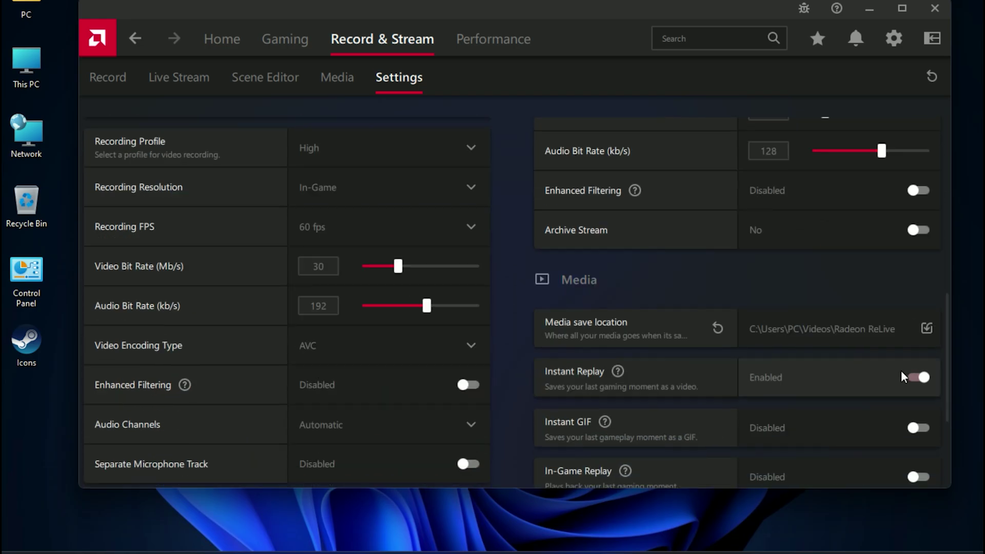
scroll(740, 409, down, 1)
scroll(740, 408, down, 1)
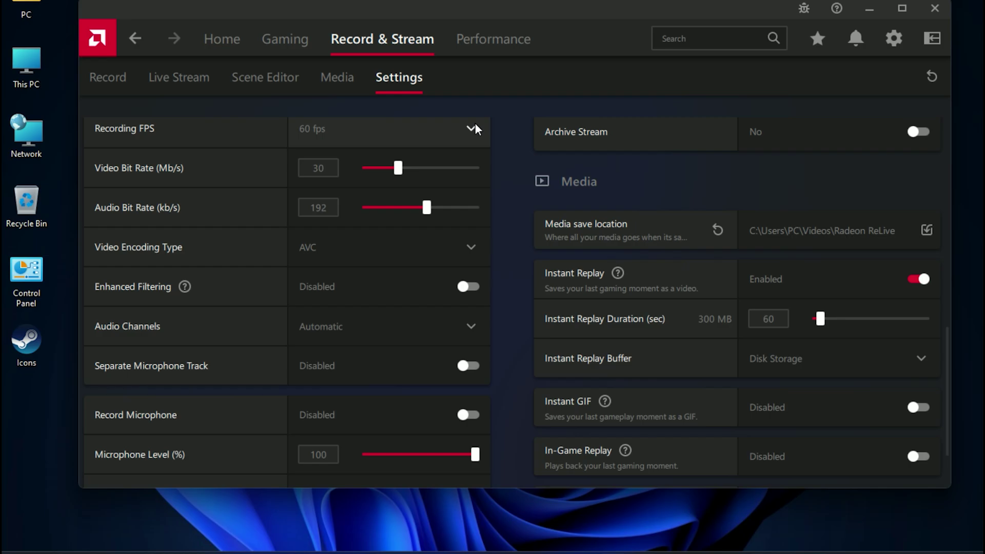
- Open the performance tuning settings and view the GPU tuning controls and AMD SmartAccess Memory option
click(479, 44)
scroll(482, 446, down, 1)
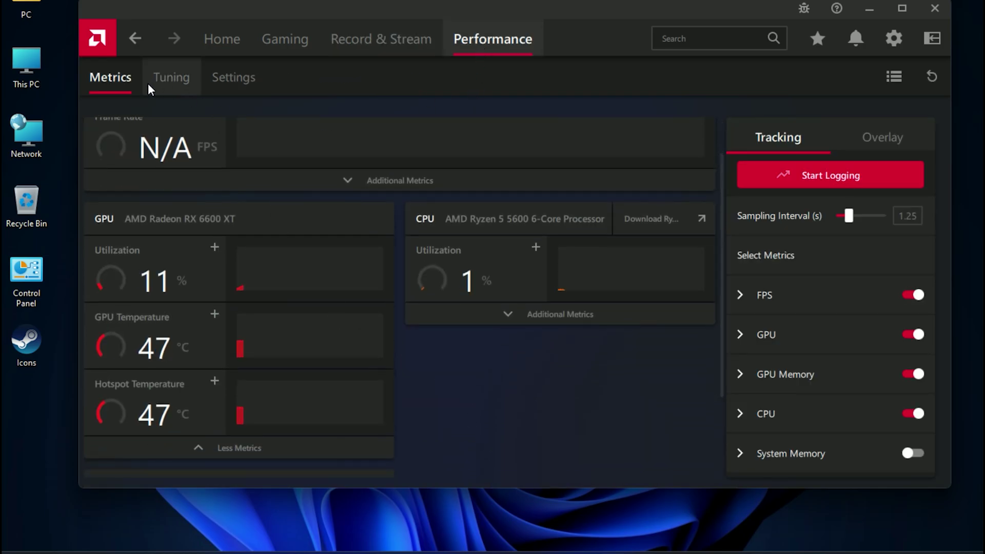
click(155, 91)
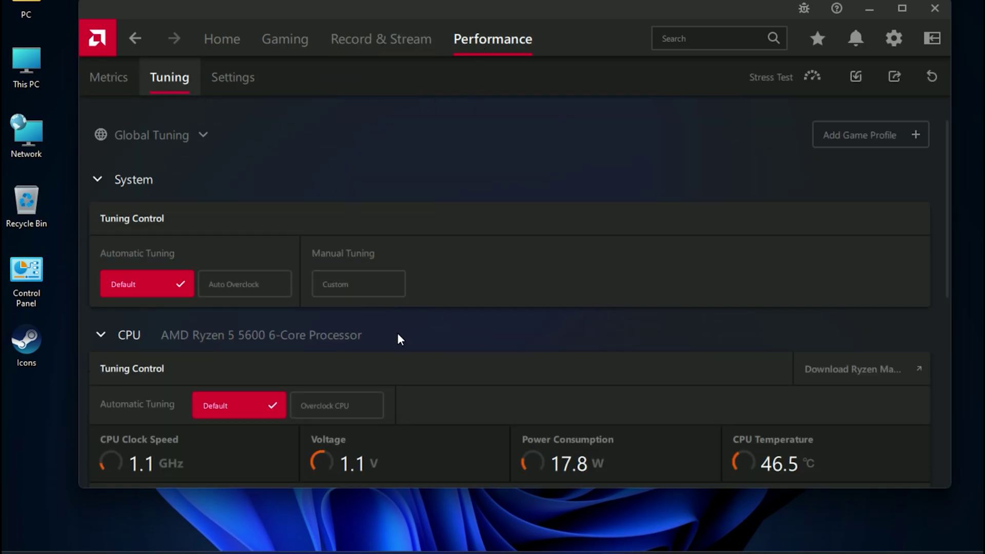
scroll(400, 338, down, 6)
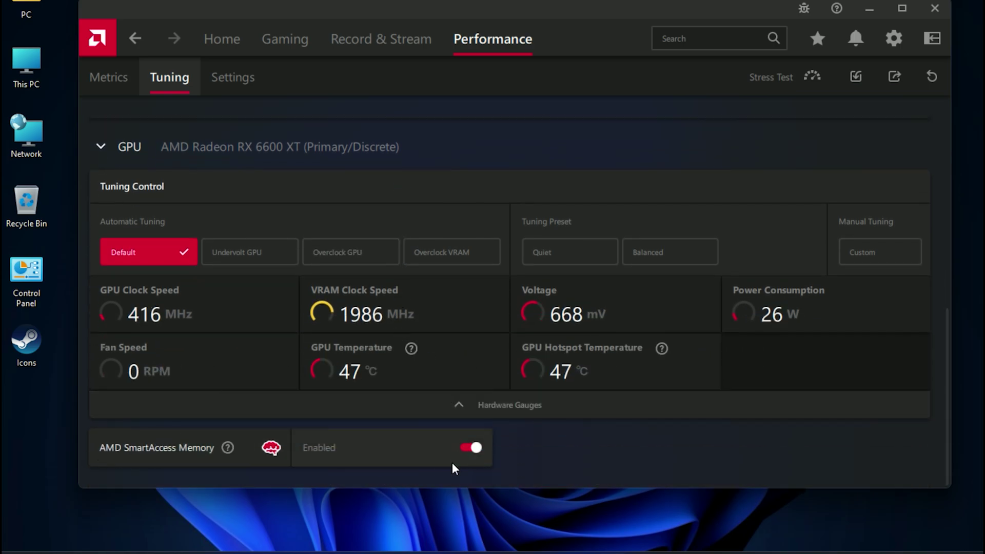
- Open the software's System settings and enable Download Drivers & Software
click(894, 39)
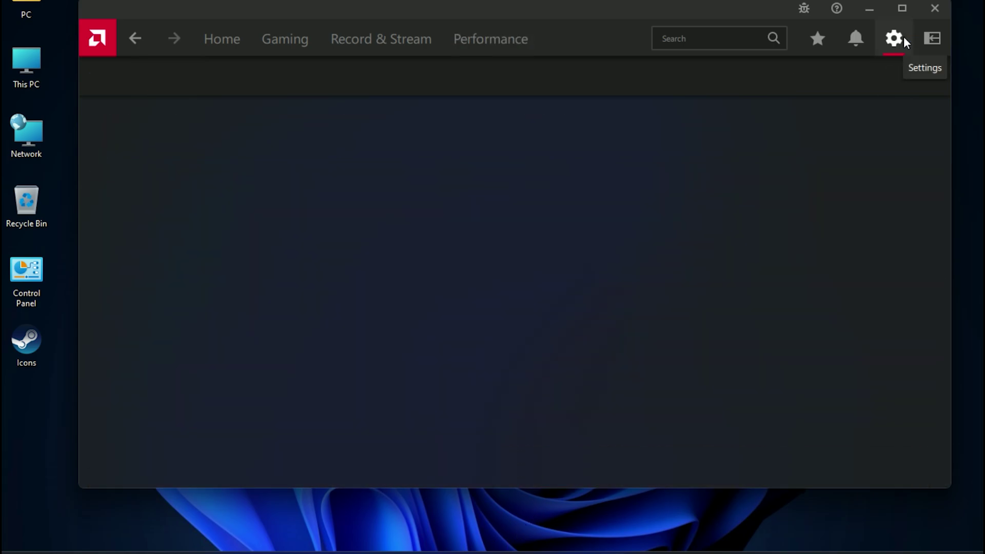
click(160, 80)
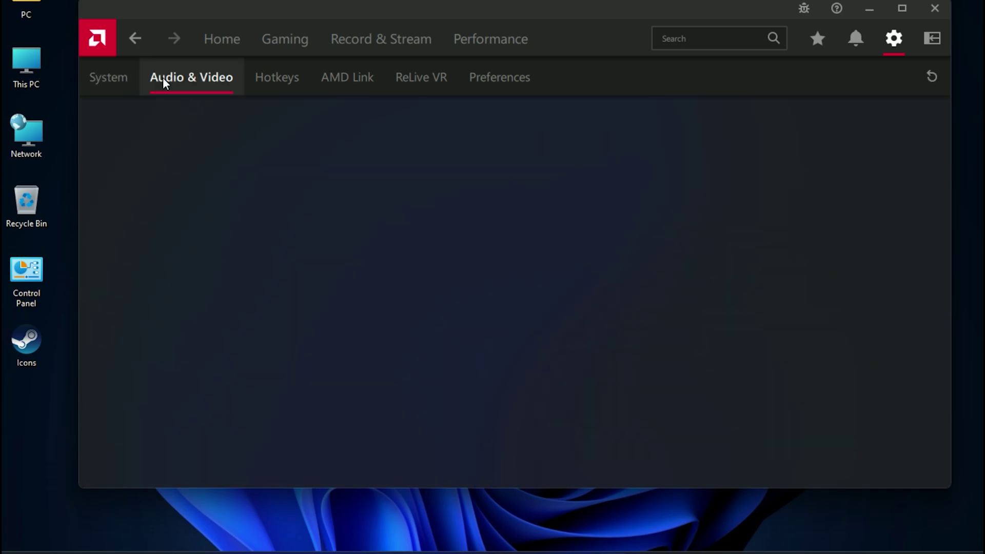
click(100, 82)
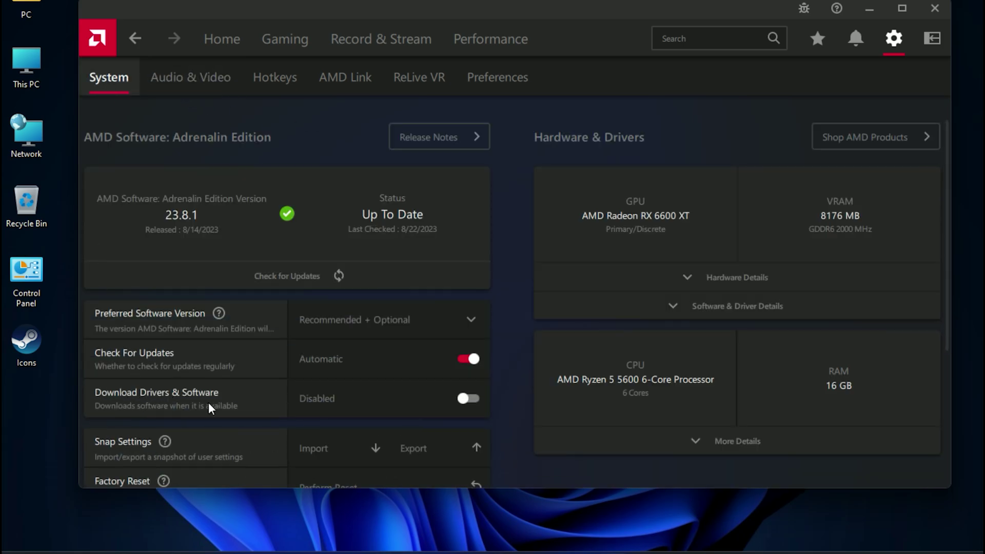
click(468, 400)
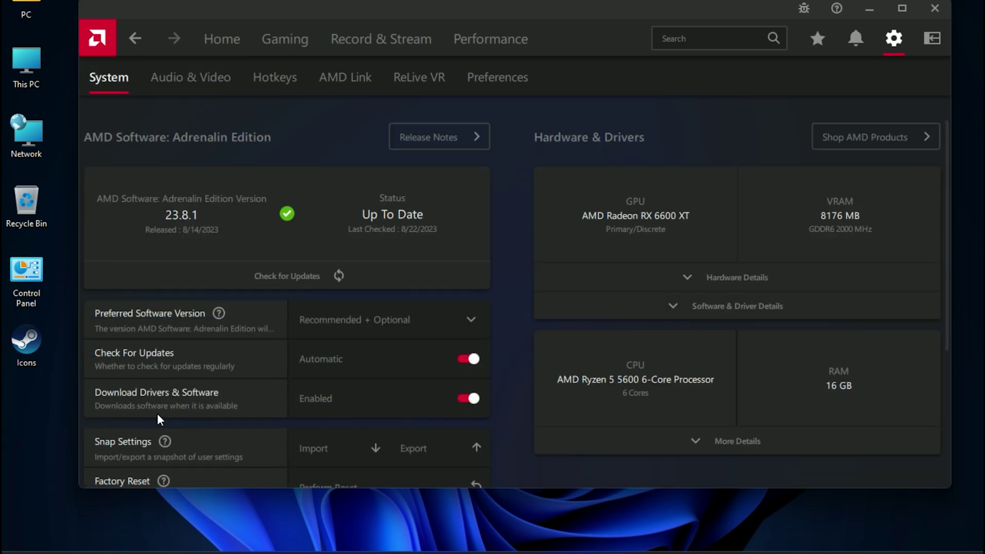
- Enable AMD Audio Noise Suppression in the Audio & Video settings and skip its setup guide
click(191, 78)
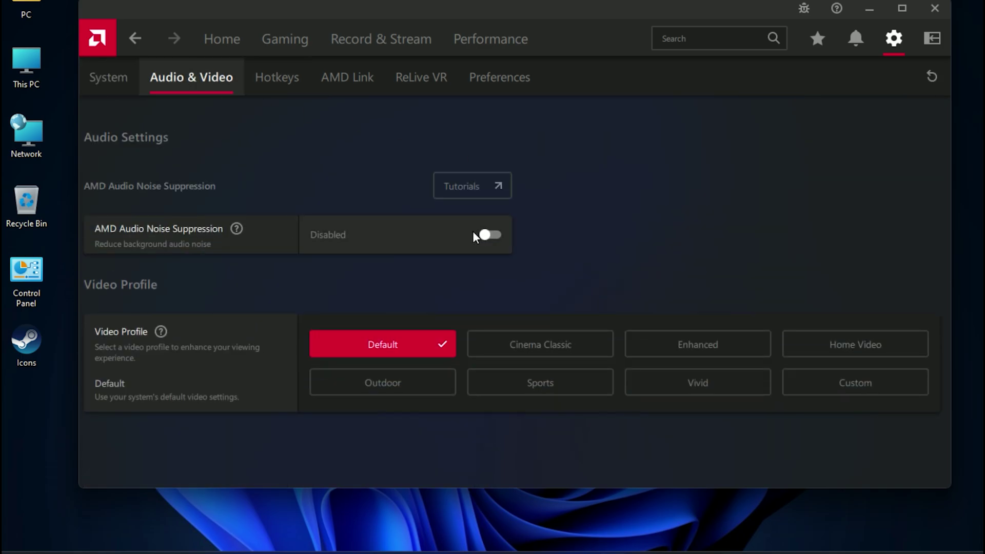
click(487, 235)
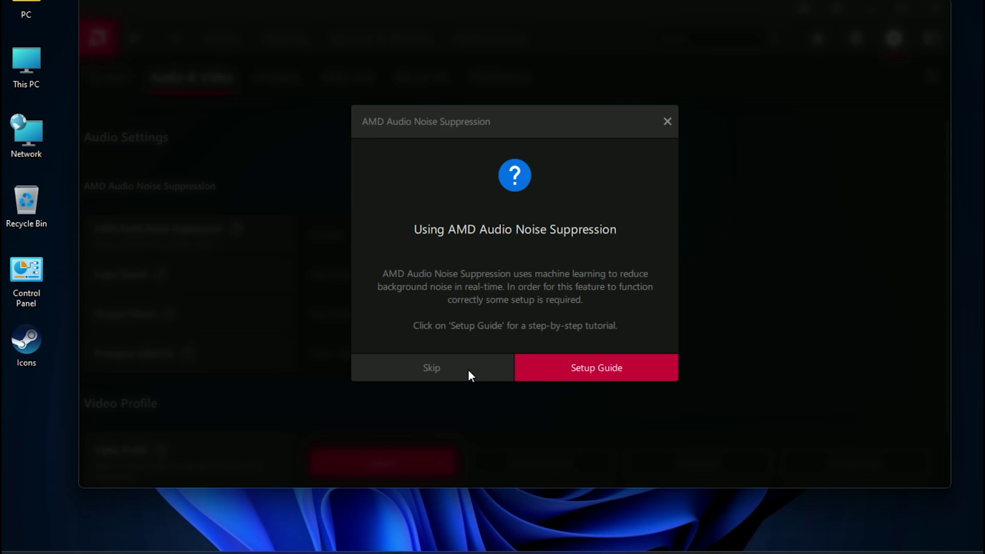
click(422, 361)
- Set the noise suppression Input Device to Microphone (Realtek(R) Audio) and the Output Device to Realtek HD Audio 2nd output
click(387, 285)
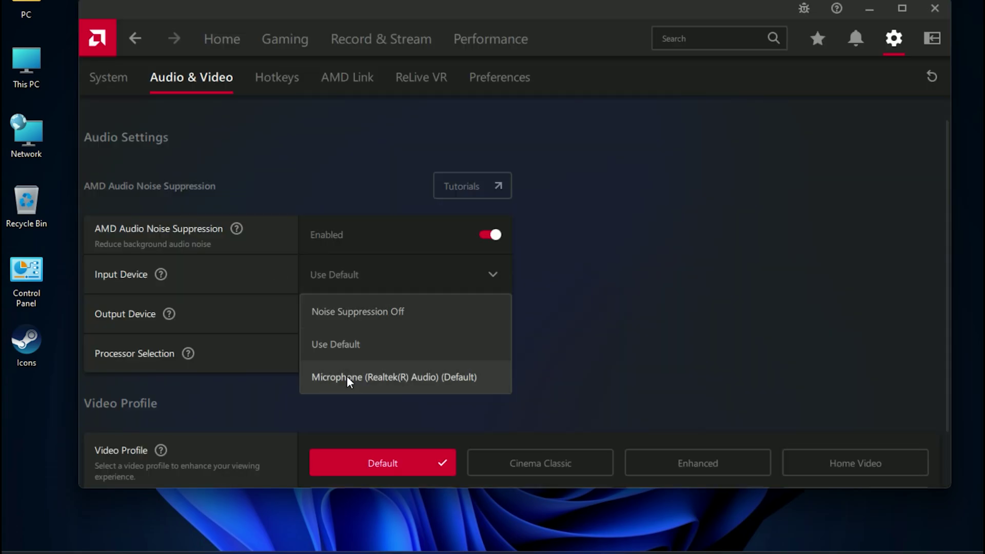
click(347, 376)
click(365, 315)
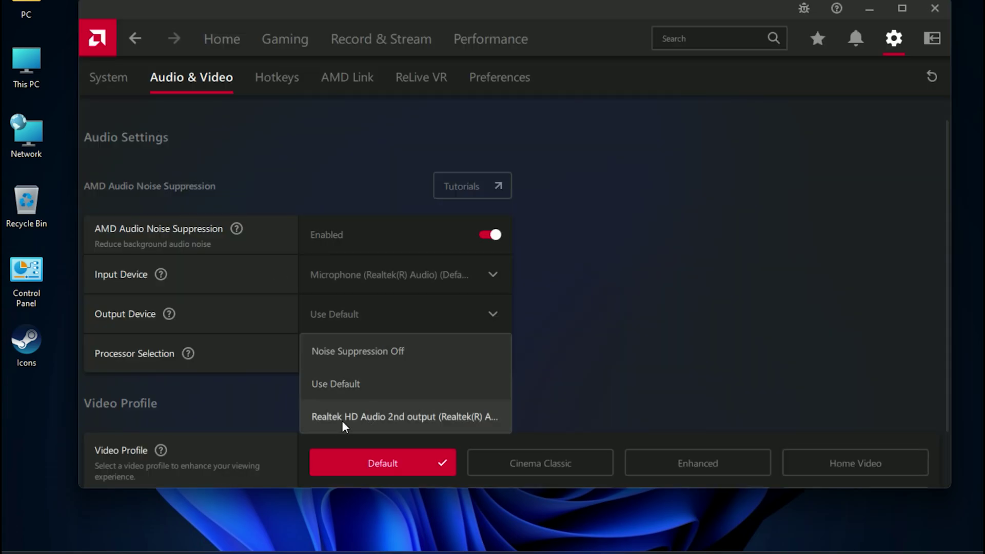
click(413, 422)
- Set Processor Selection to the AMD Ryzen 5 5600 CPU and choose the Enhanced Video Profile
click(390, 353)
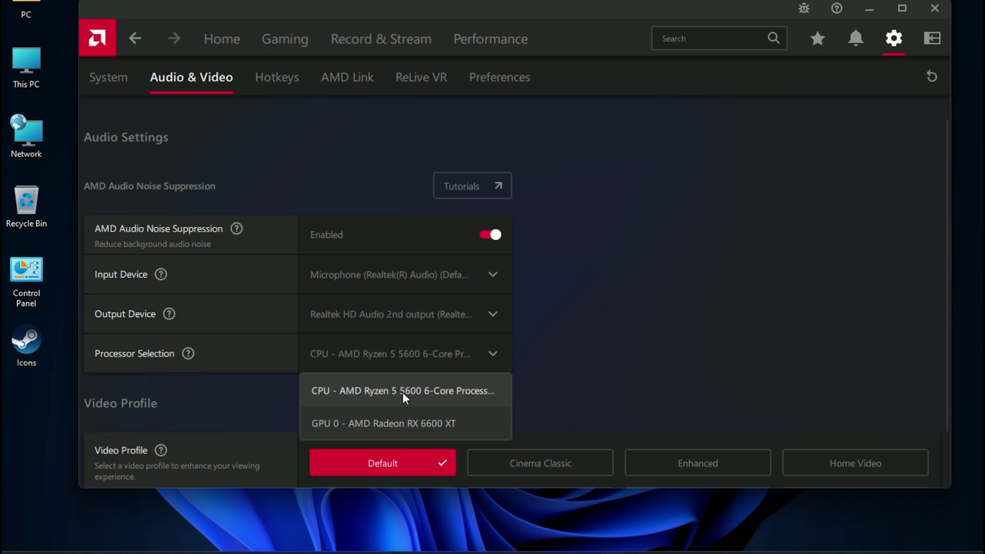
click(419, 393)
scroll(690, 387, down, 2)
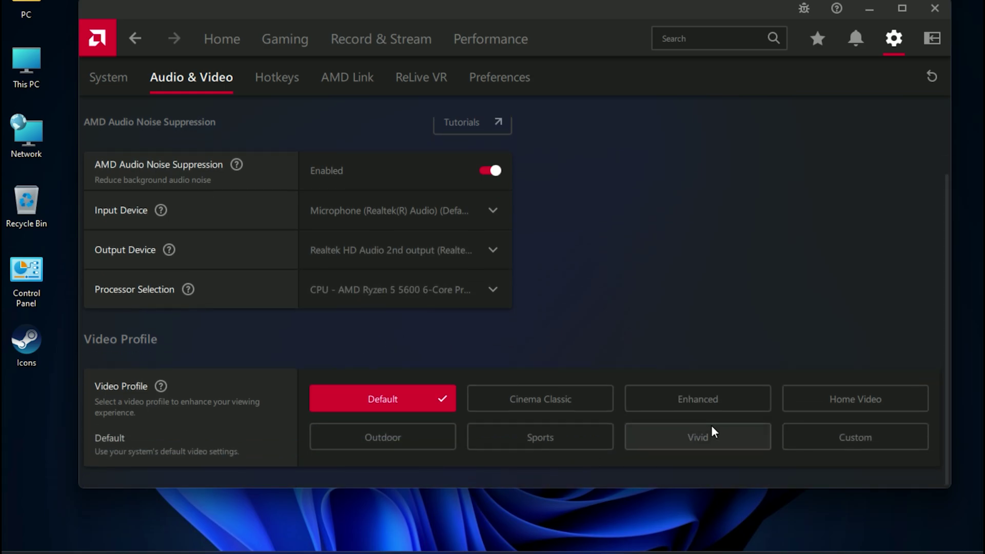
click(712, 401)
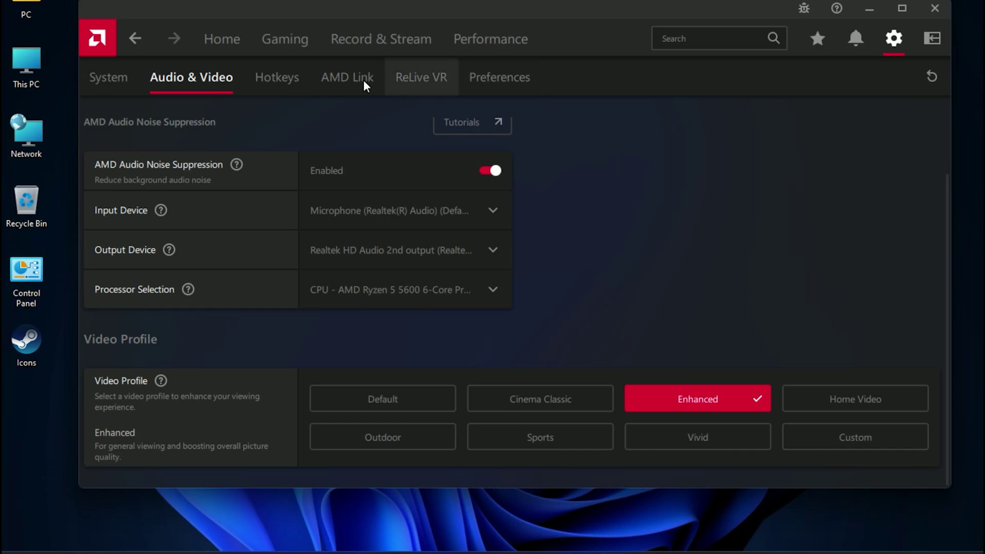
- Disable In-Game Overlay, Advertisements and Toast Notifications in the general preferences
click(494, 80)
click(467, 260)
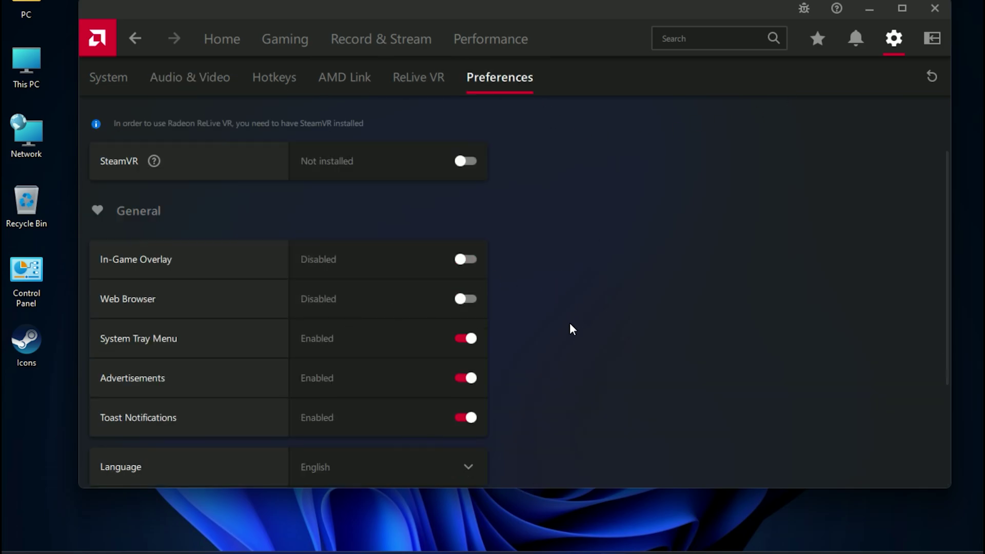
click(468, 379)
click(467, 418)
scroll(595, 379, down, 3)
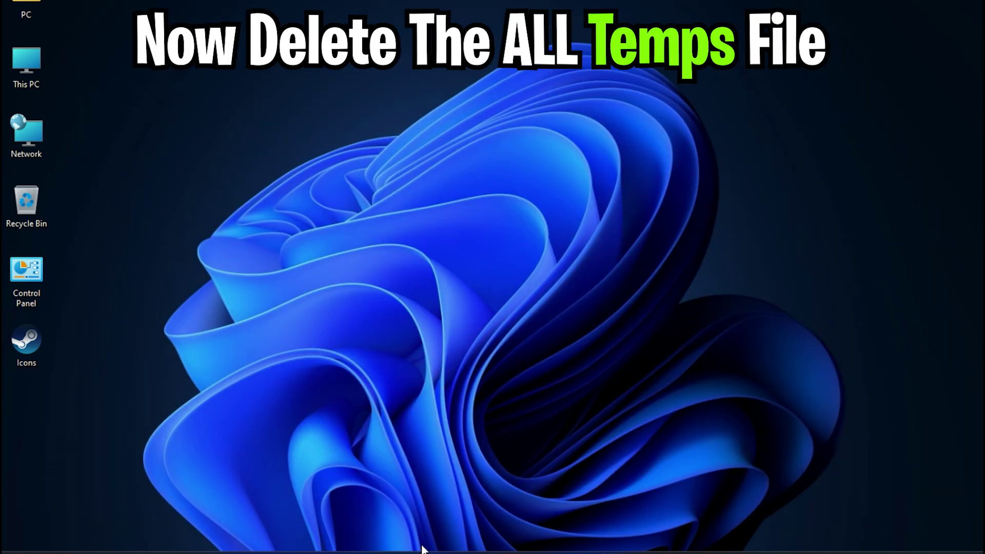
- Open the %temp% folder through Run, delete all its files and close the folder
key(super+r)
click(266, 475)
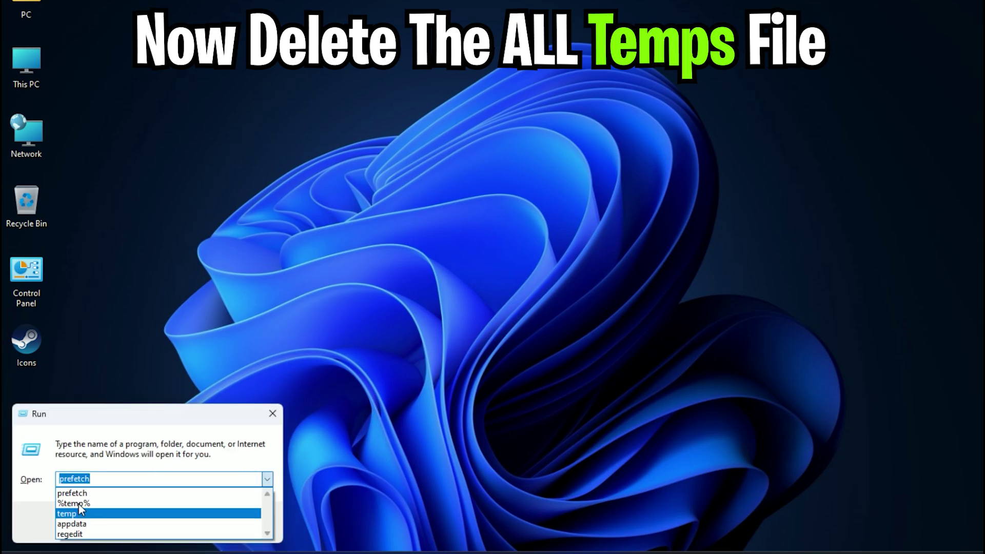
click(246, 519)
key(Return)
key(ctrl+a)
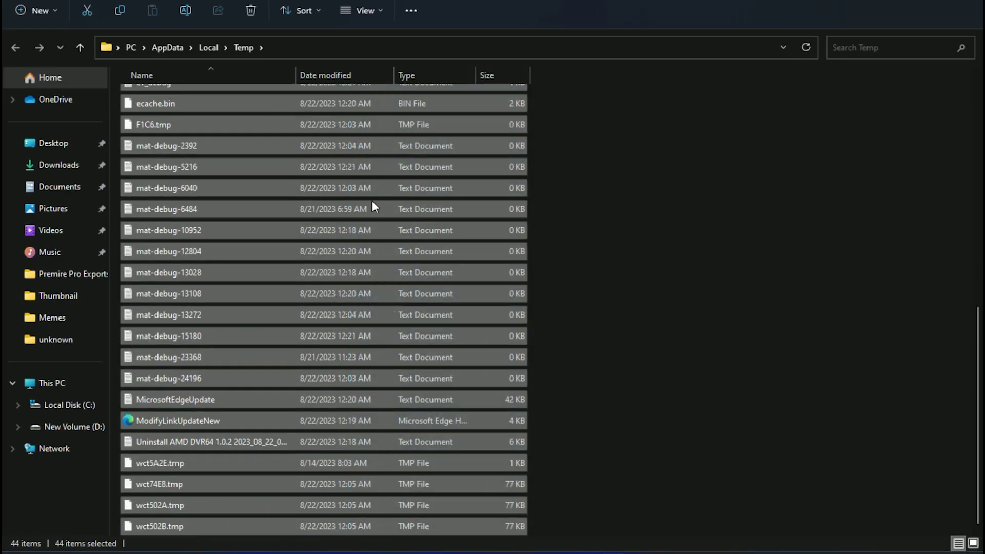
key(Delete)
click(196, 216)
click(314, 231)
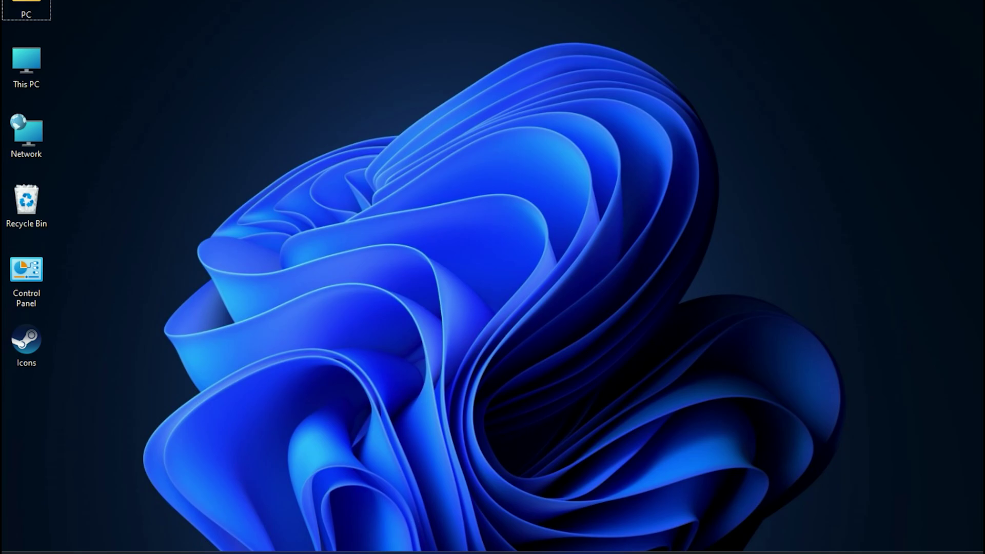
- Open the Windows temp folder through Run, delete all its files and close the folder
key(super+r)
click(264, 481)
click(97, 512)
click(99, 521)
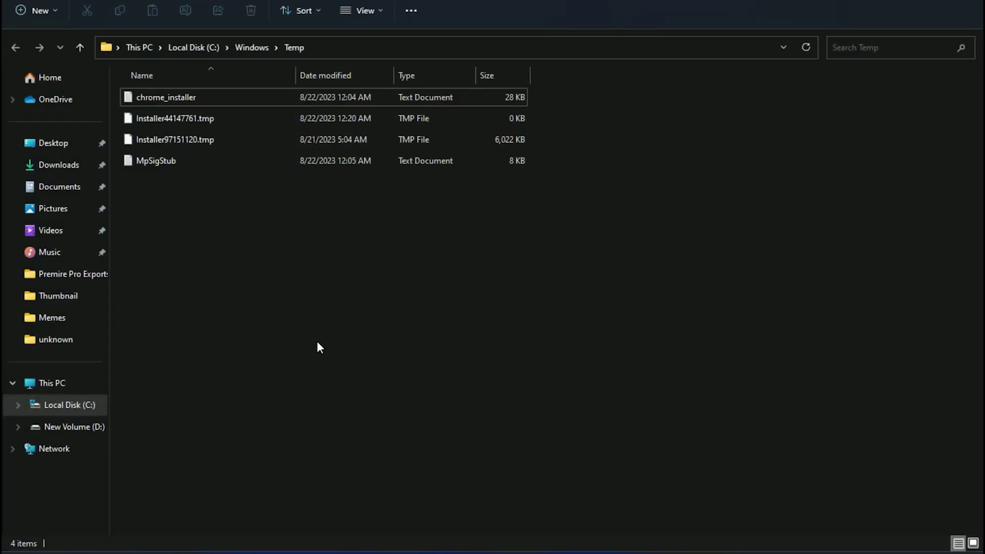
key(ctrl+a)
key(Delete)
click(362, 200)
click(513, 221)
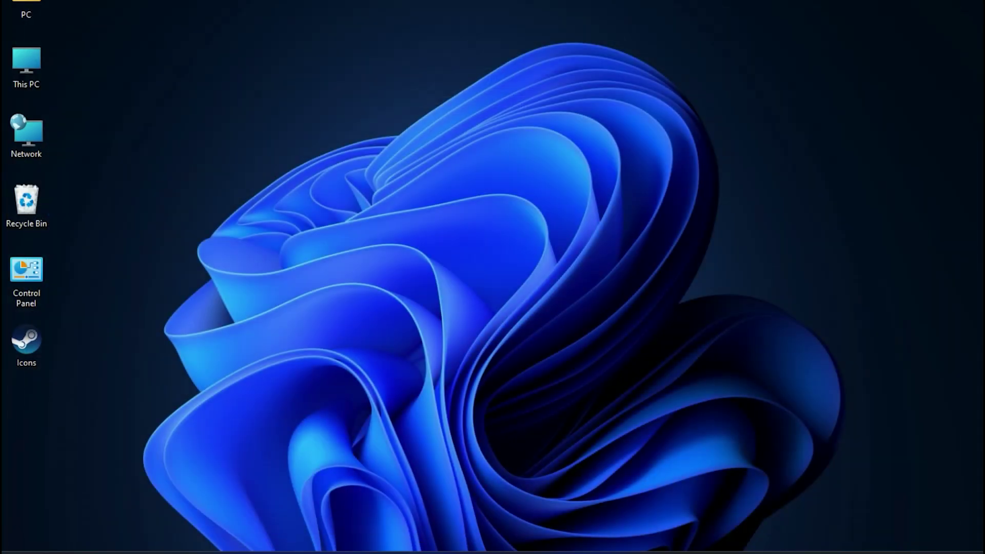
- Open the prefetch folder through Run, delete all its files and close the folder
key(super+r)
click(265, 481)
click(110, 514)
click(116, 521)
click(511, 284)
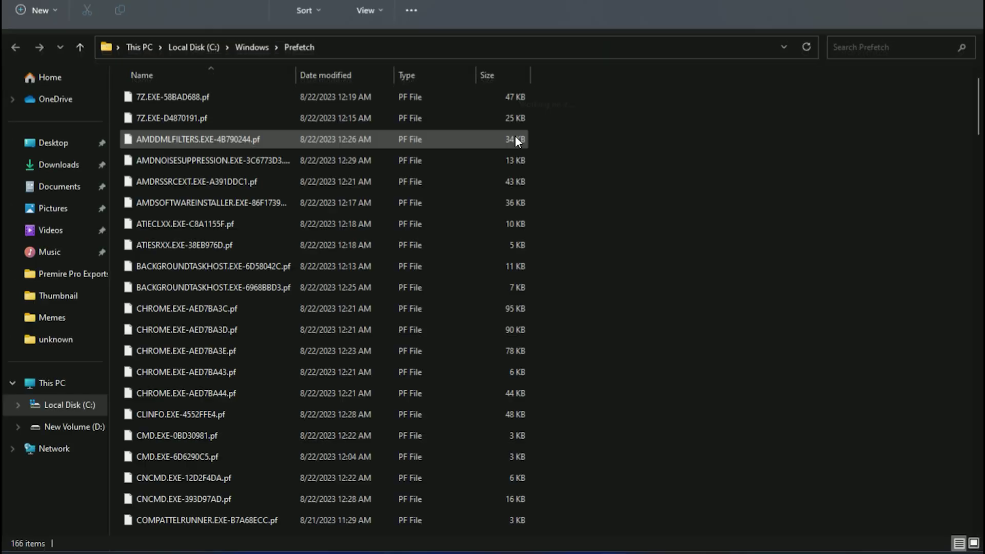
drag(516, 135, 534, 536)
key(ctrl+a)
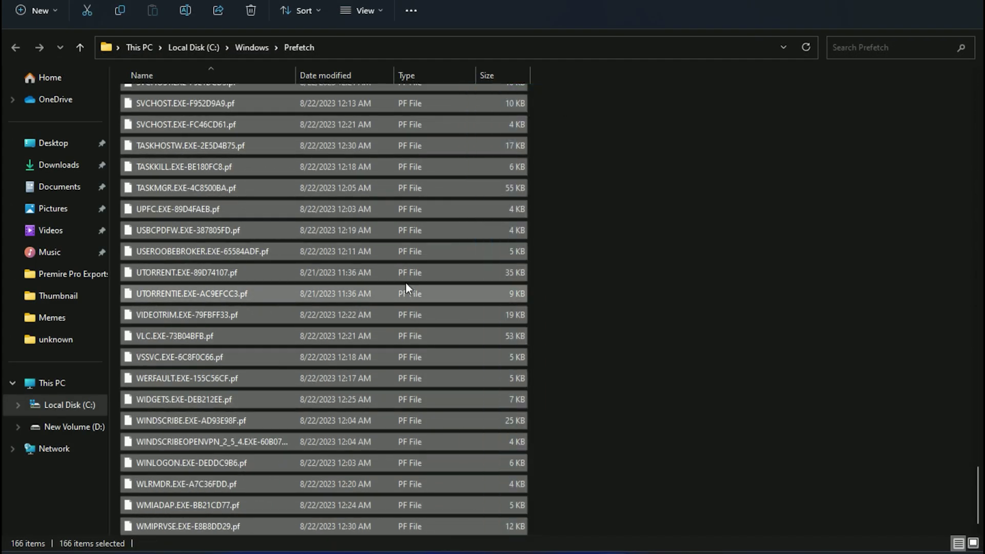
key(Delete)
click(363, 201)
click(525, 221)
- Empty the Recycle Bin and confirm the permanent deletion
right_click(33, 197)
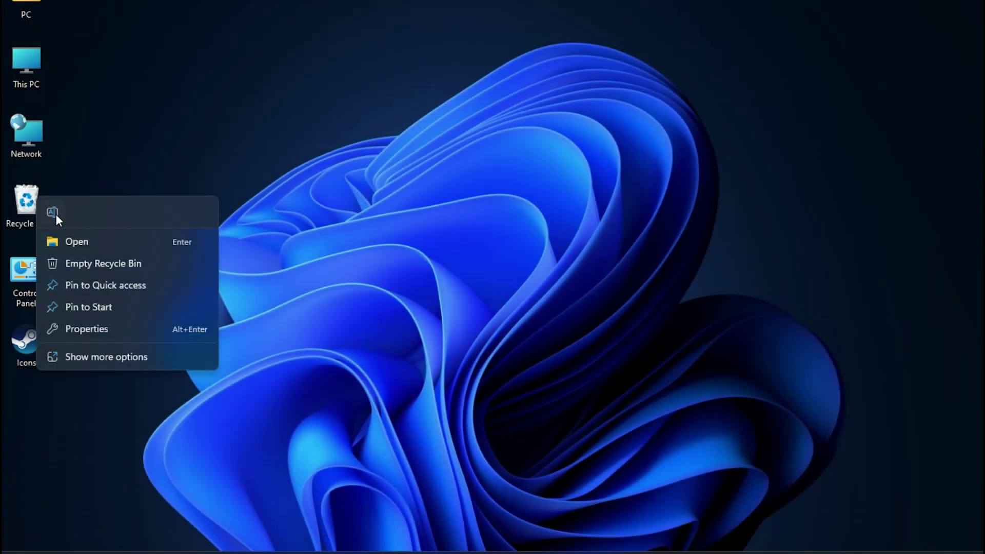
click(77, 263)
click(547, 278)
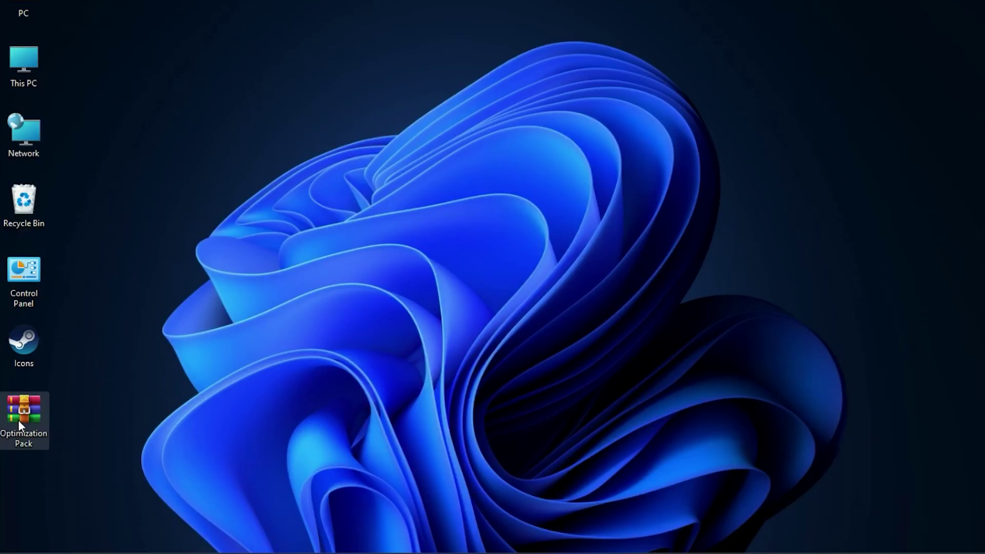
- Extract the optimization Pack folder from the Optimization Pack archive to the desktop and close WinRAR
double_click(19, 423)
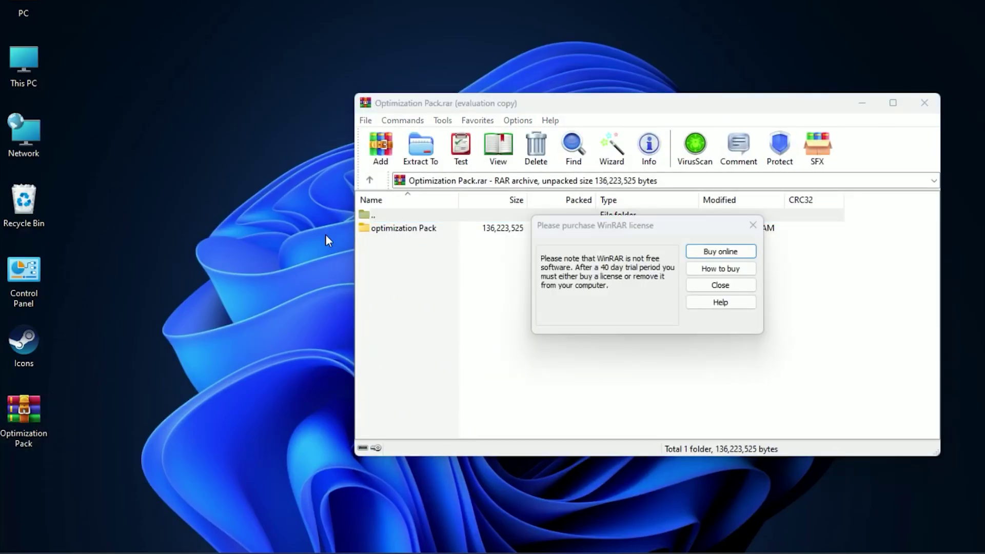
click(754, 225)
click(418, 229)
click(290, 257)
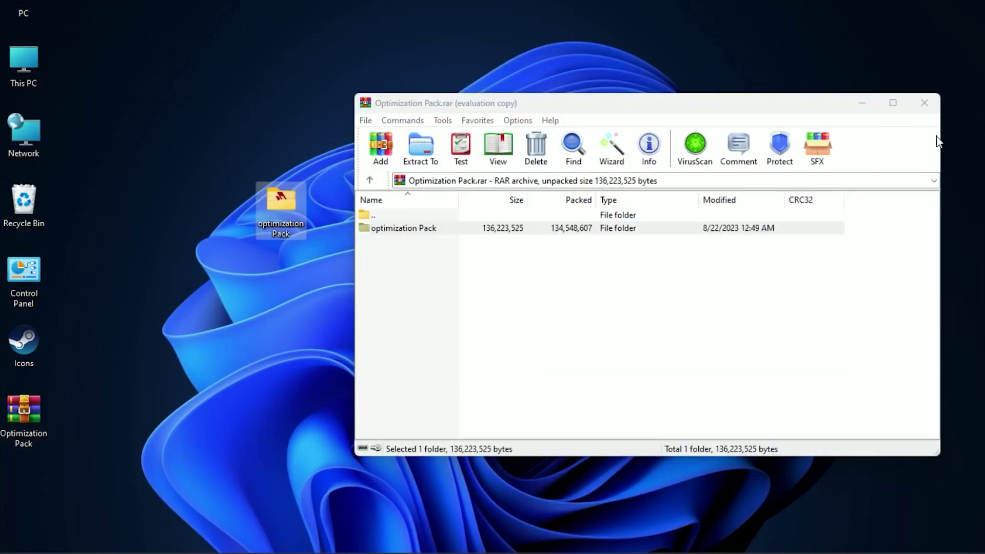
click(930, 109)
- Cancel the DirectX_11_Setup.zip replacement and place the DirectX_11_Setup archive on the desktop below the optimization Pack folder
double_click(284, 223)
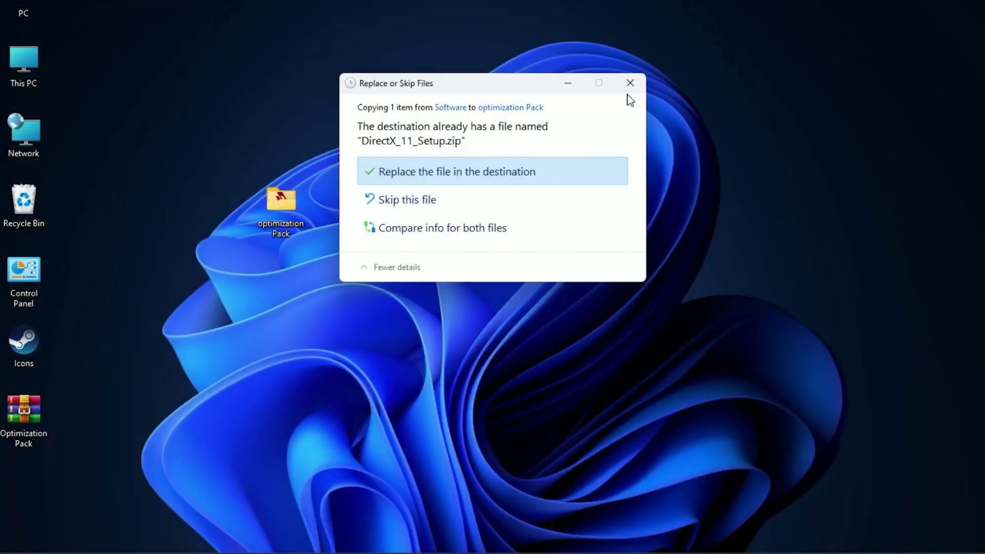
click(634, 92)
right_click(632, 86)
click(645, 109)
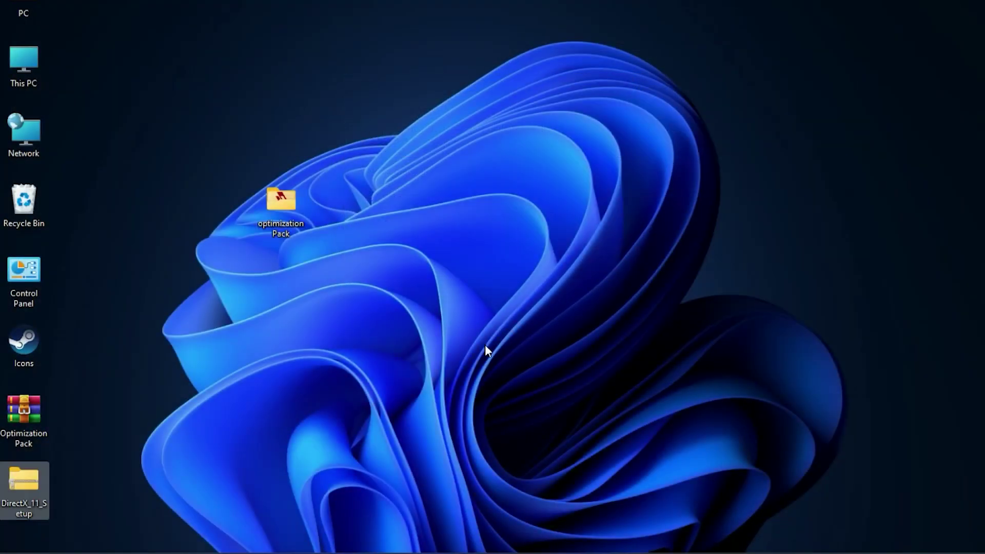
drag(32, 488, 290, 421)
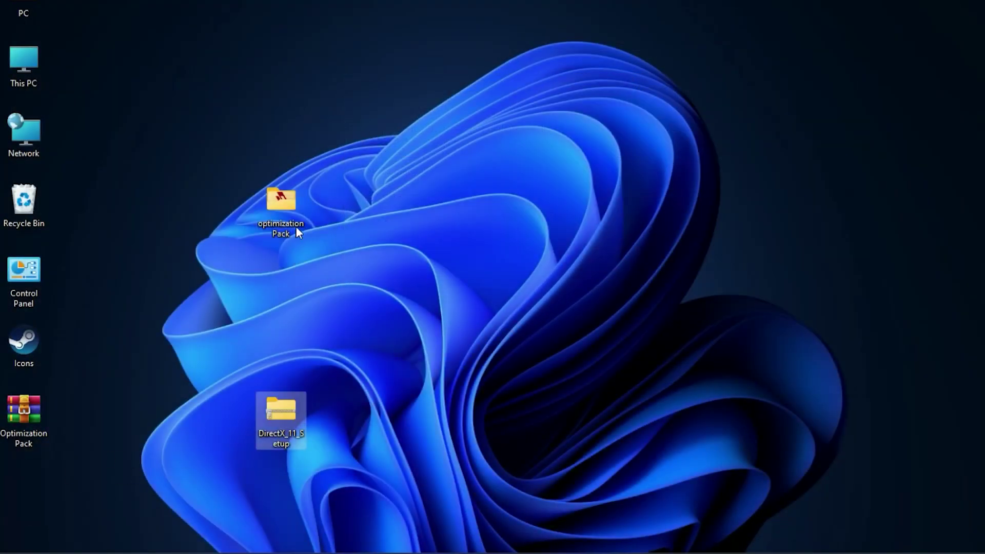
- Open the DirectX_11_Setup archive and launch the DXSETUP installer
double_click(281, 411)
scroll(201, 433, down, 15)
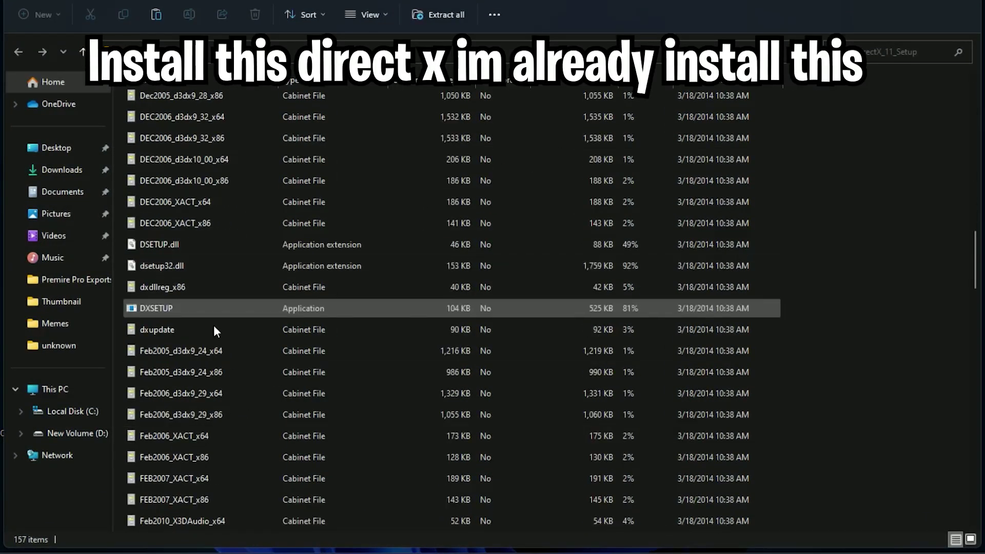
double_click(209, 310)
click(456, 291)
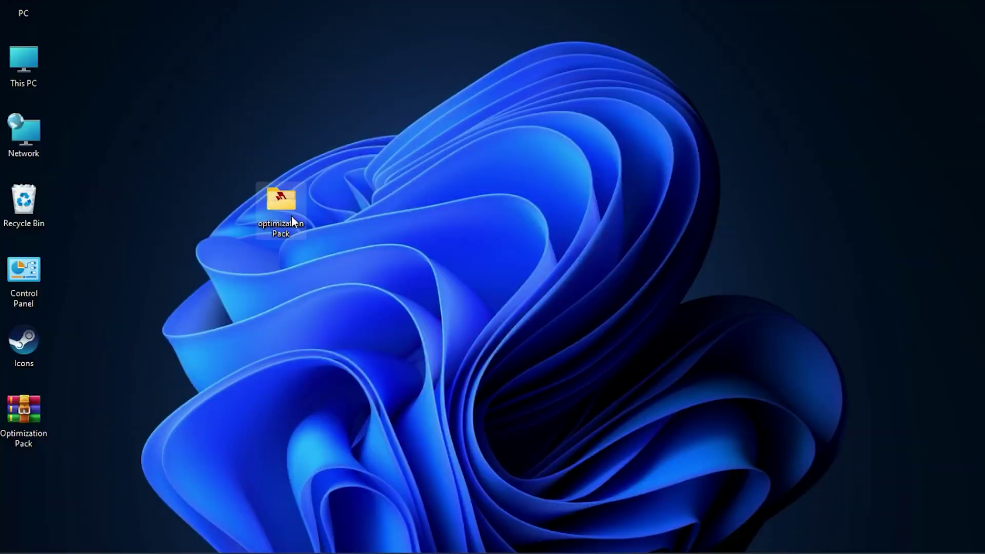
- Run SetupExitLag_v4290 from the optimization Pack folder and allow ExitLag to make changes to the device
double_click(292, 216)
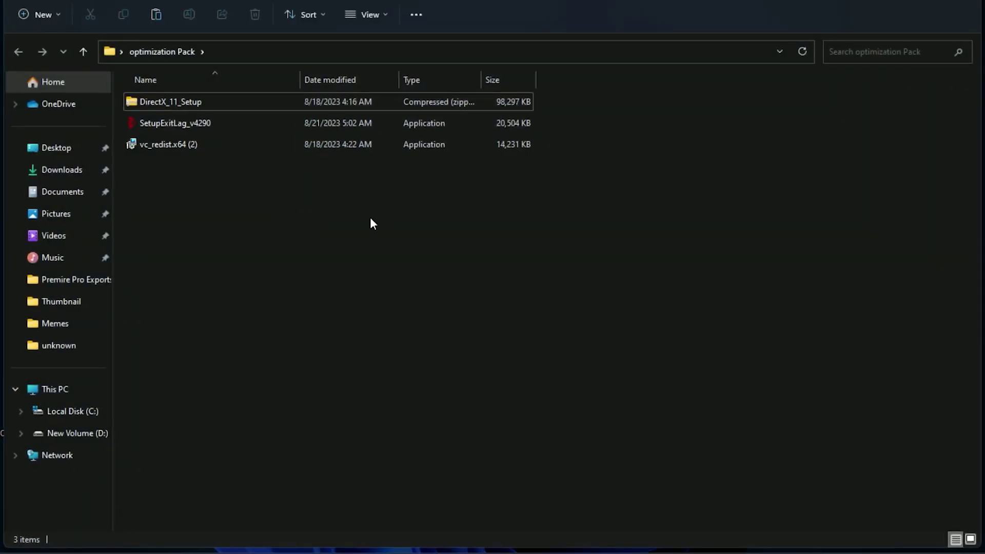
drag(231, 253, 233, 161)
double_click(173, 124)
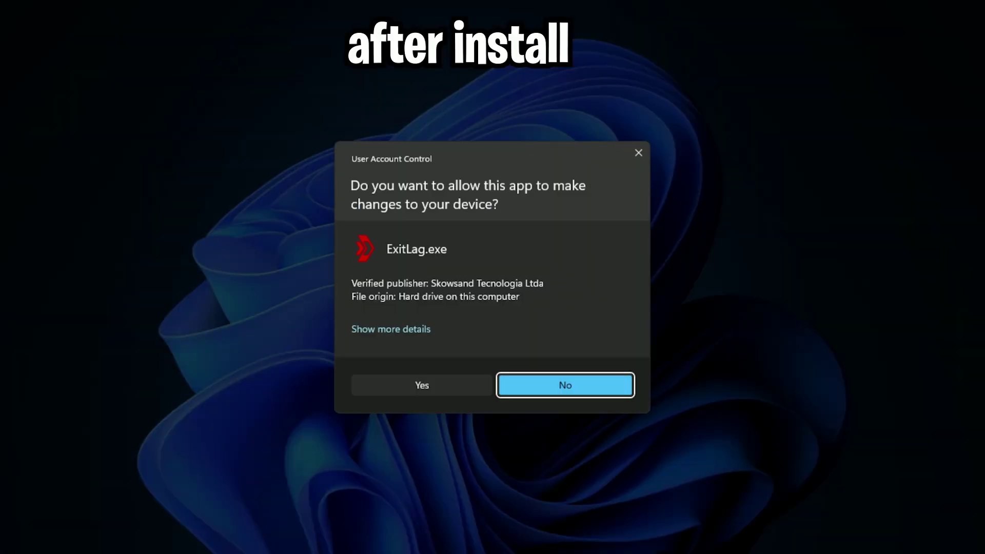
click(455, 381)
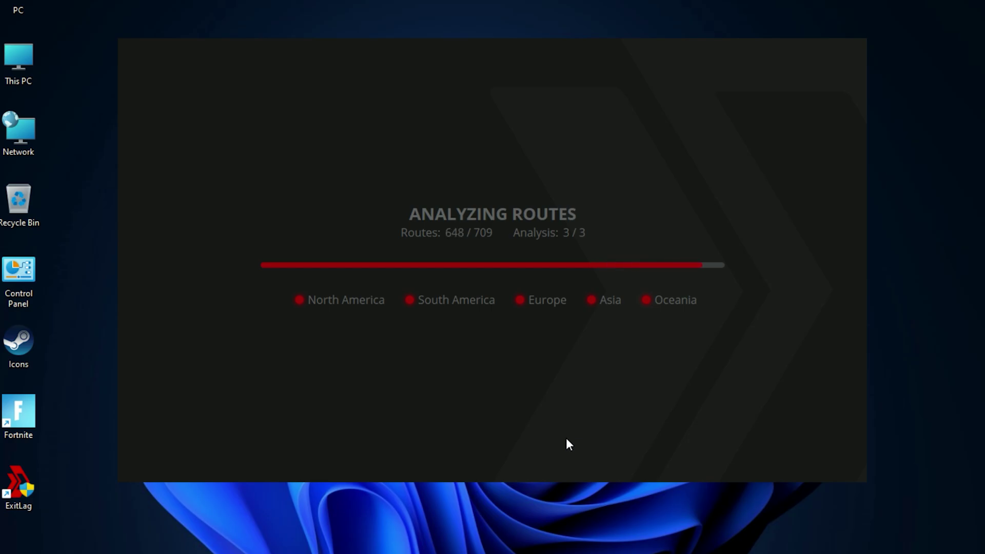
- Search ExitLag's game list for "fort" and turn on Fortnite
scroll(220, 396, up, 5)
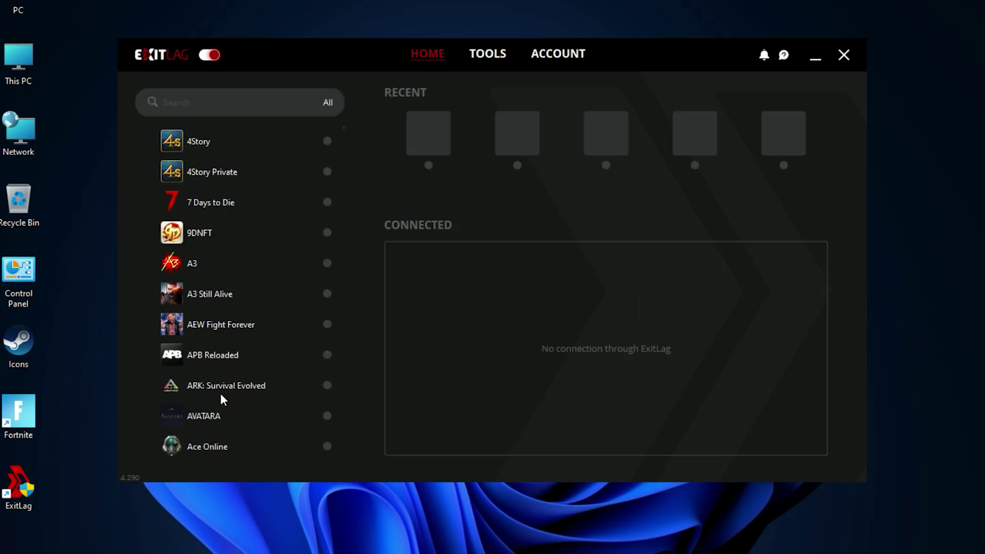
click(205, 102)
text(fort)
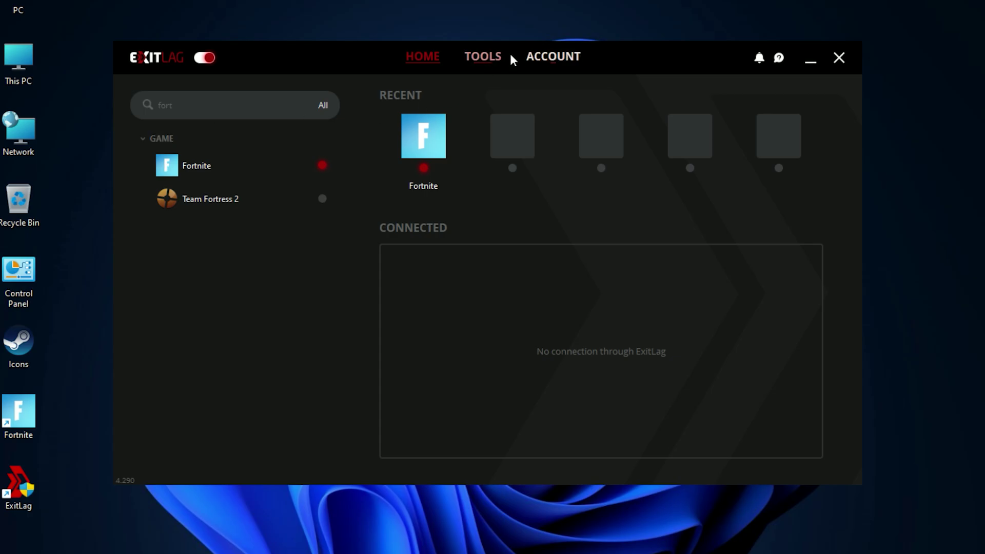
- In the FPS Boost tools, turn on maximum processing priority for games, Disable Energy Efficient Ethernet, and Disable Game Bar and Game DVR
click(494, 56)
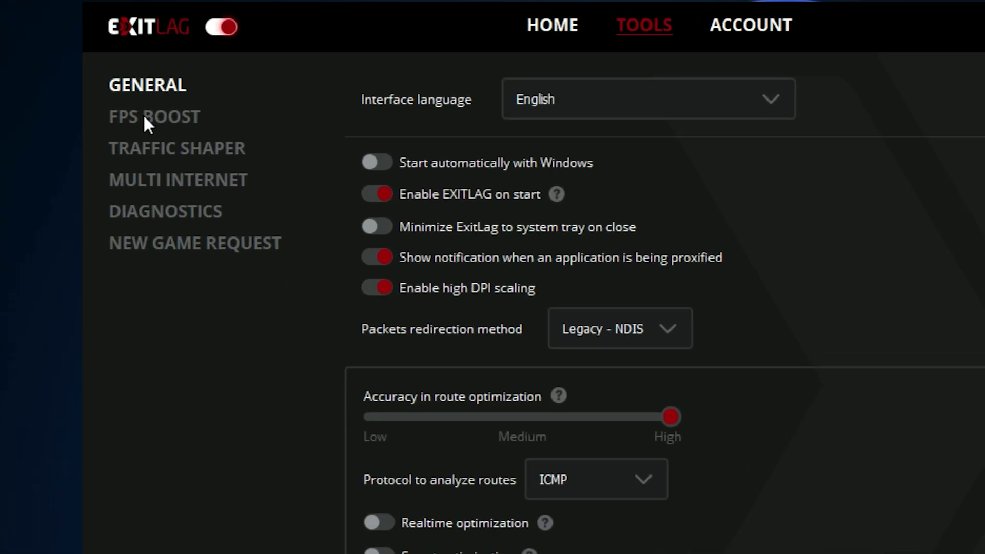
click(145, 118)
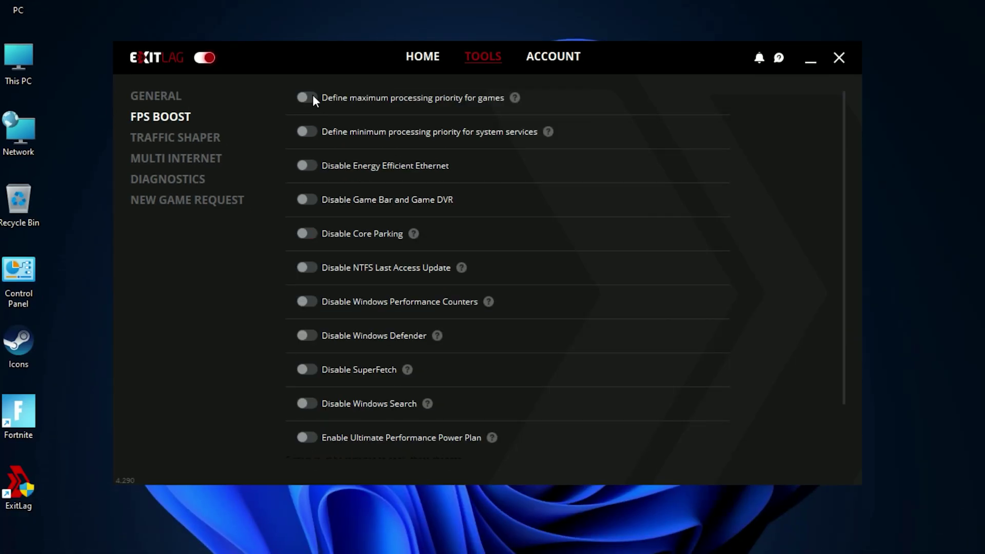
click(313, 97)
click(307, 166)
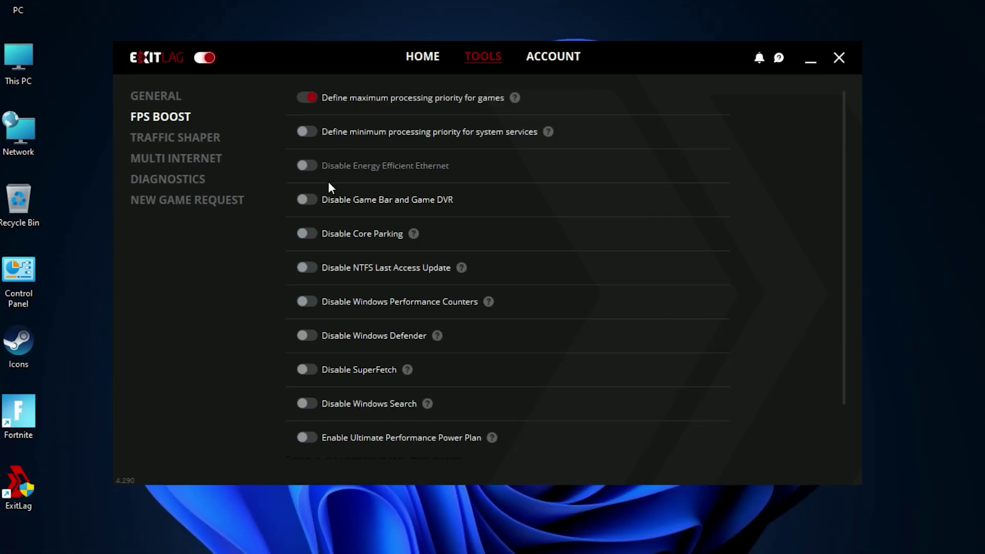
click(559, 306)
click(308, 201)
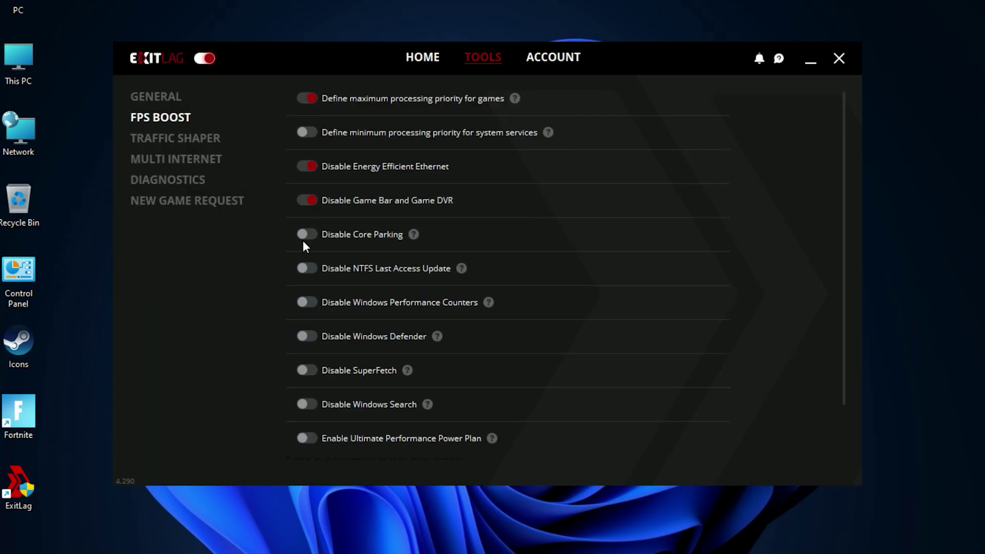
- Turn on the Disable Core Parking and Disable SuperFetch options in FPS Boost
click(309, 234)
click(306, 337)
click(306, 370)
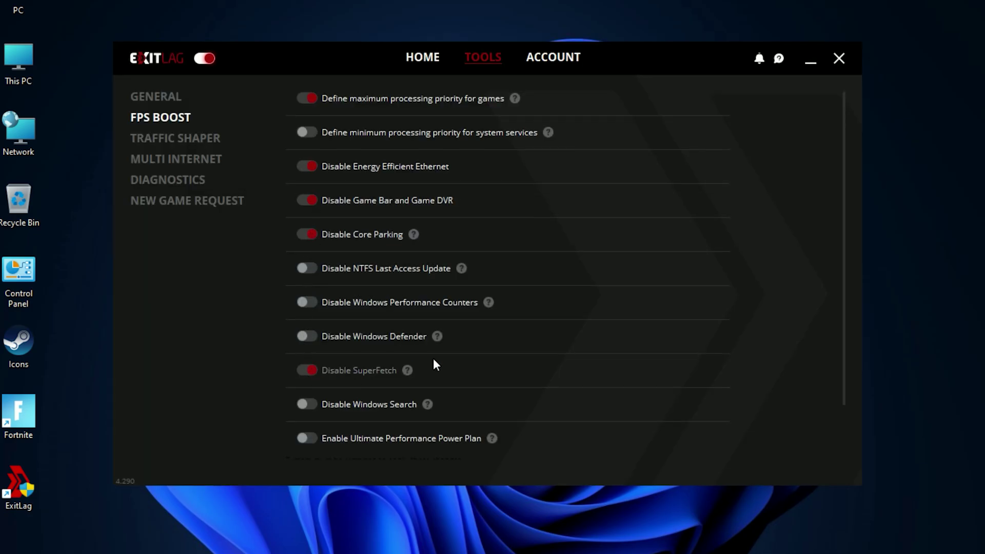